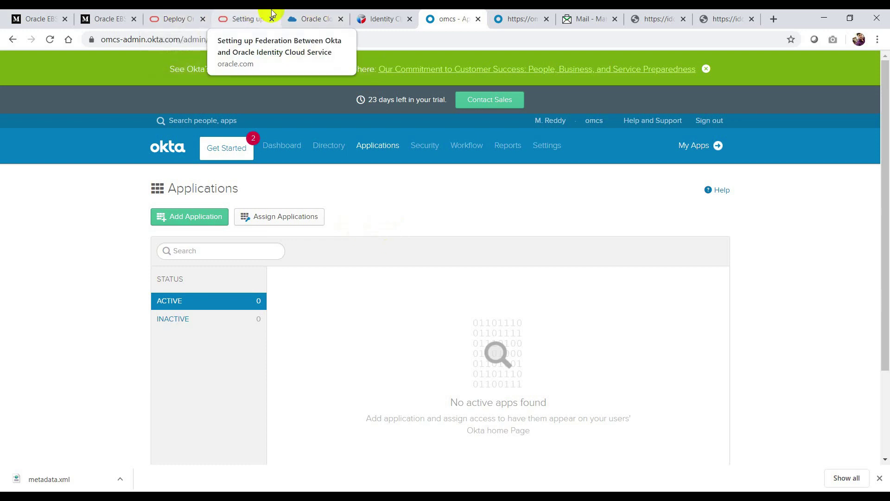
# - Review the Oracle tutorial on Okta federation, covering the IdP setup, service provider configuration, IdP policy and test sections
pyautogui.click(312, 17)
pyautogui.click(251, 18)
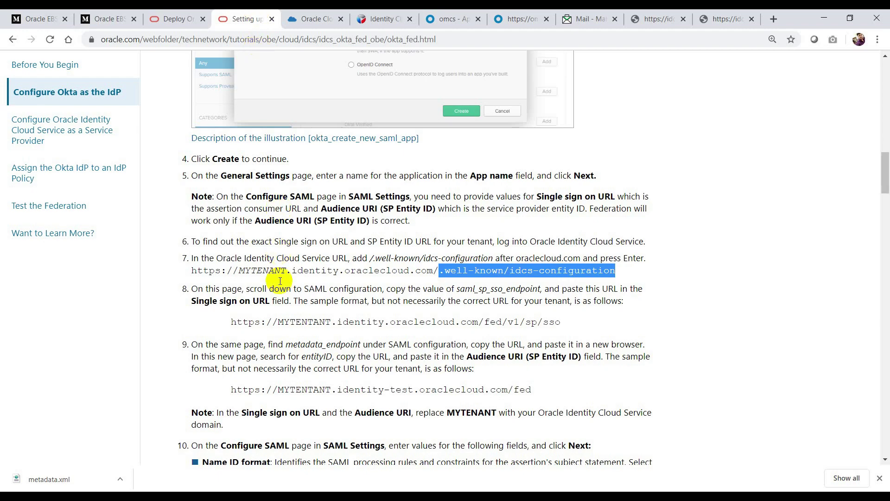
pyautogui.scroll(15, 280, 281)
pyautogui.scroll(-6, 304, 332)
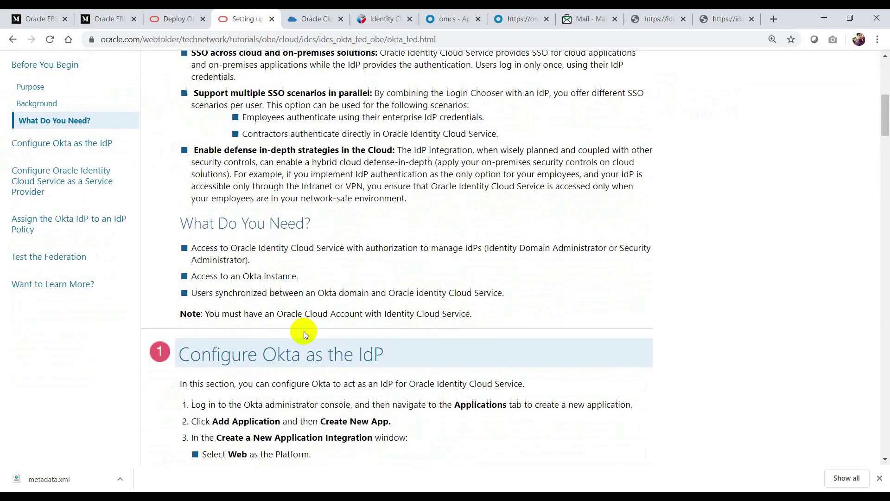
pyautogui.scroll(-6, 304, 331)
pyautogui.scroll(6, 306, 333)
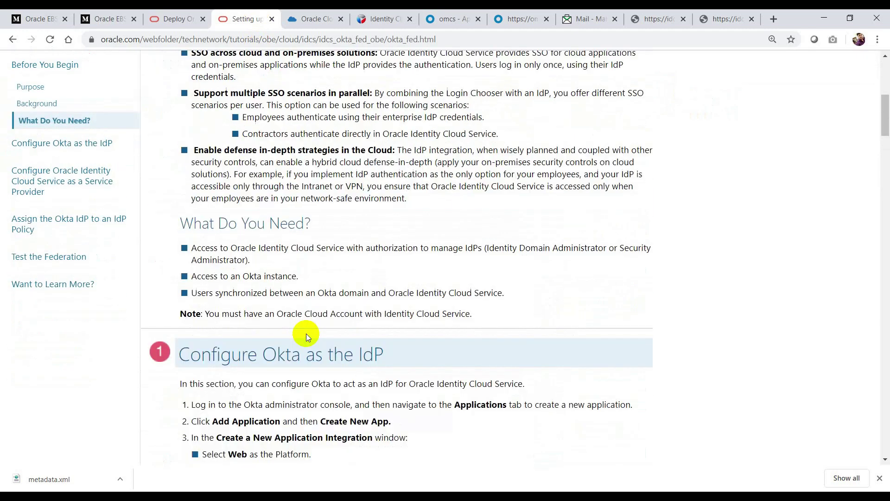
pyautogui.scroll(-3, 306, 333)
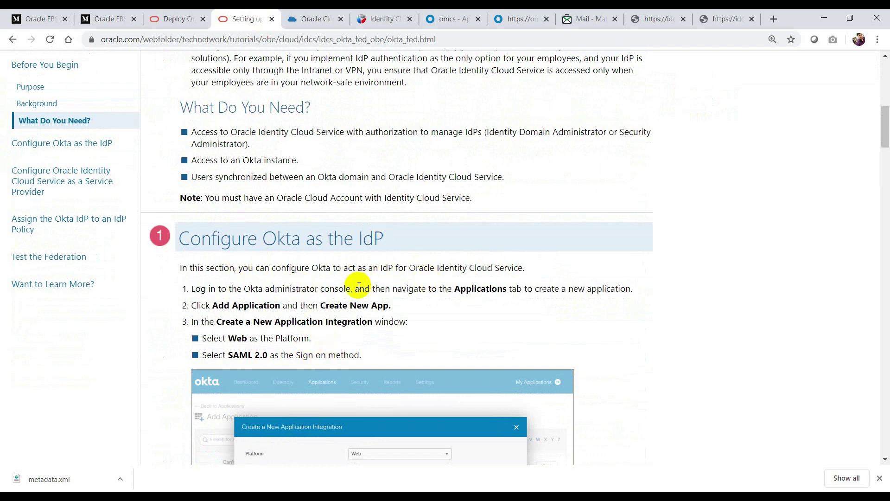
pyautogui.scroll(-4, 360, 200)
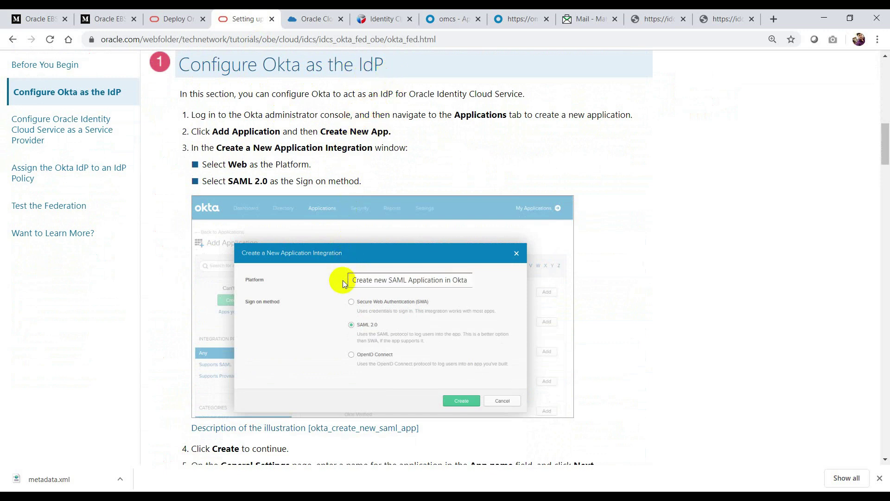
pyautogui.scroll(-20, 345, 328)
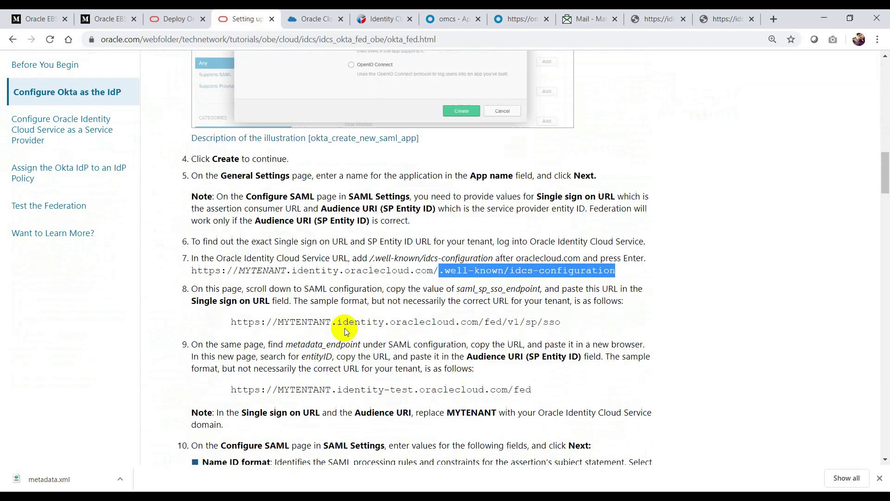
pyautogui.scroll(-7, 323, 283)
pyautogui.scroll(4, 324, 260)
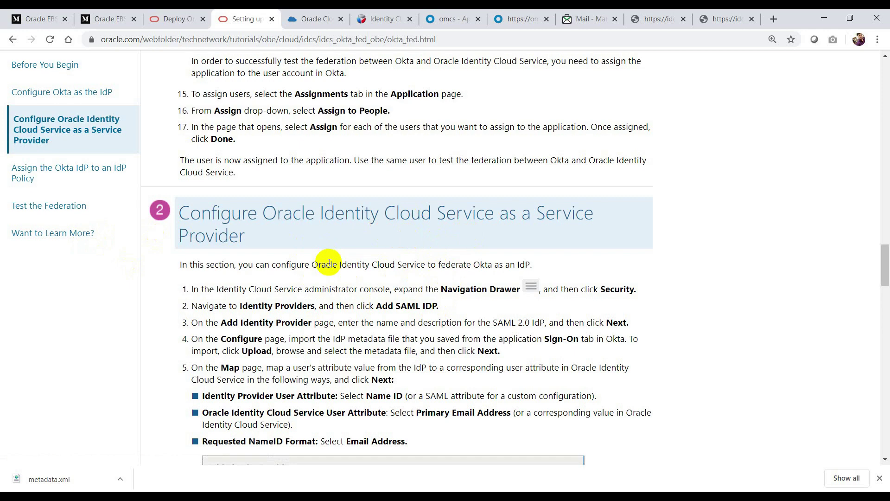
pyautogui.scroll(-20, 330, 263)
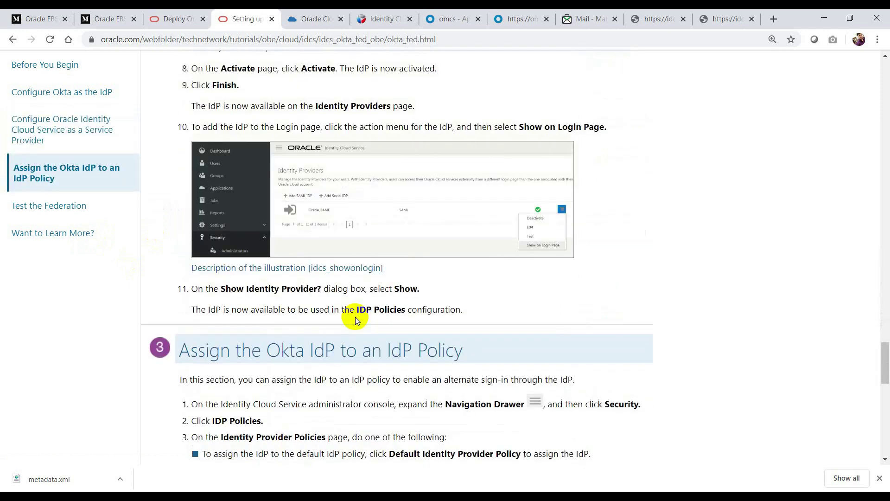
pyautogui.scroll(-1, 353, 323)
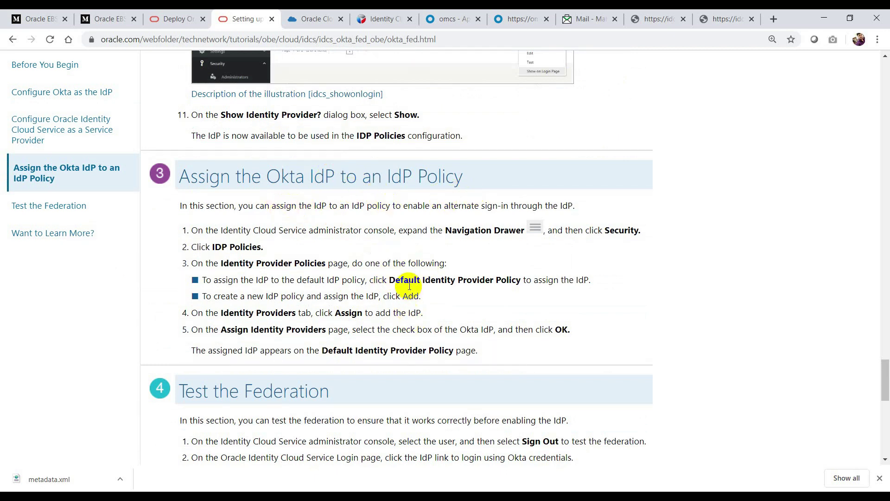
pyautogui.scroll(15, 385, 315)
pyautogui.scroll(20, 385, 315)
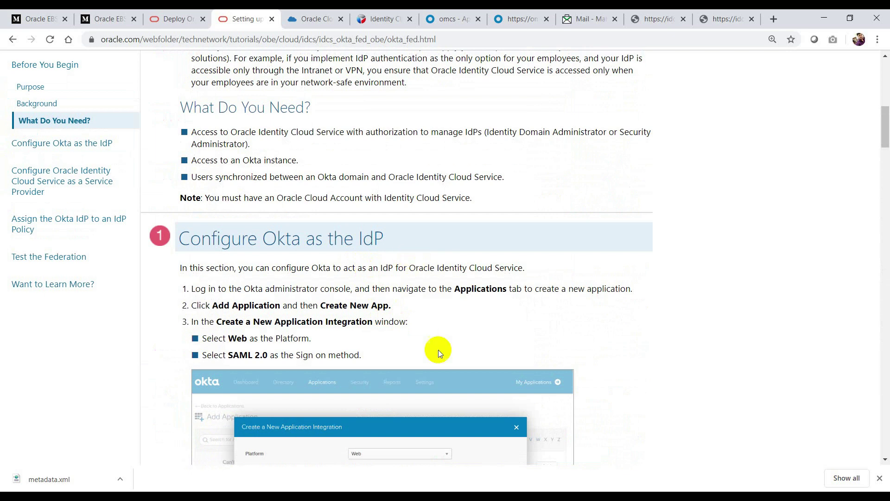
# - In the Okta admin console, create a new application integration with Web as the platform and SAML 2.0 as the sign-on method
pyautogui.click(454, 14)
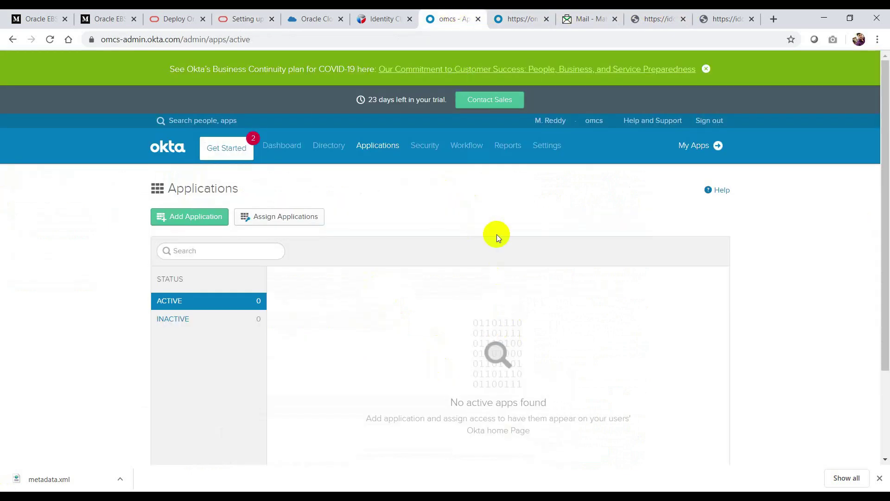
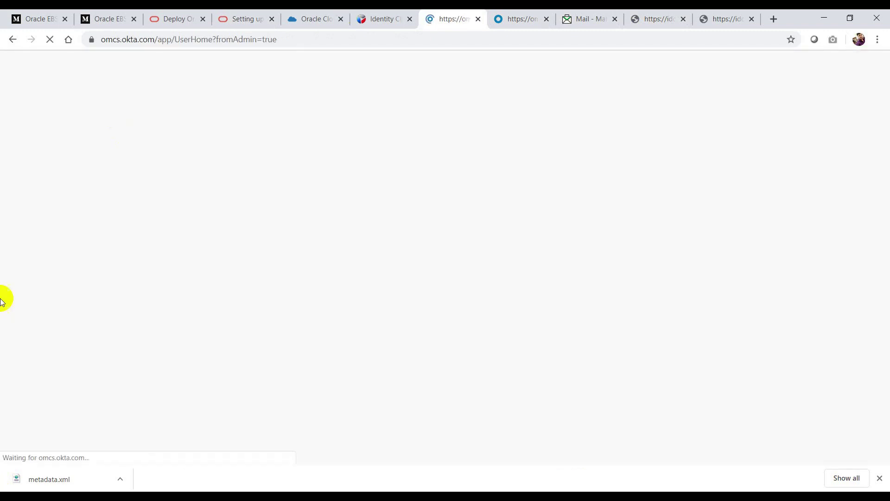
pyautogui.click(760, 82)
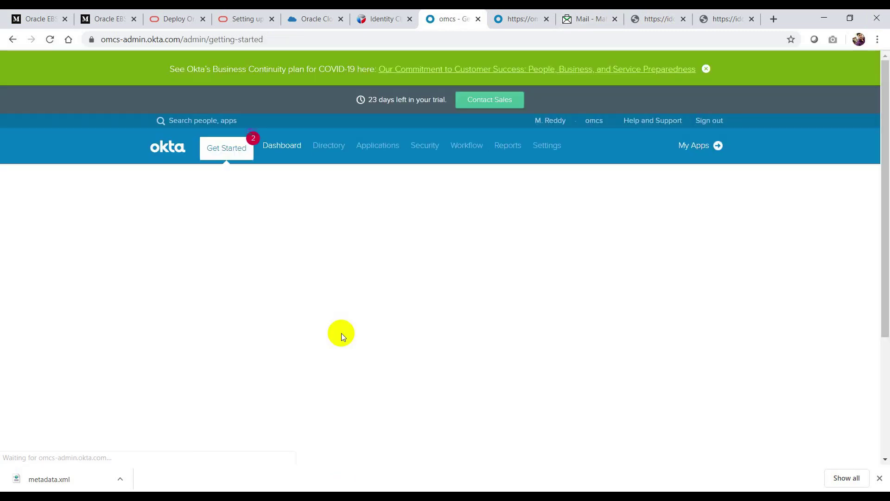
pyautogui.scroll(-3, 588, 375)
pyautogui.click(684, 281)
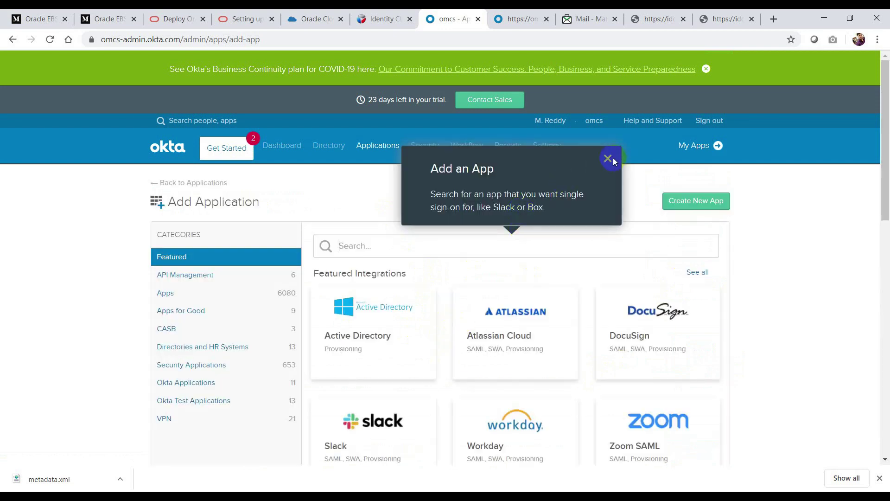
pyautogui.click(608, 159)
pyautogui.click(676, 201)
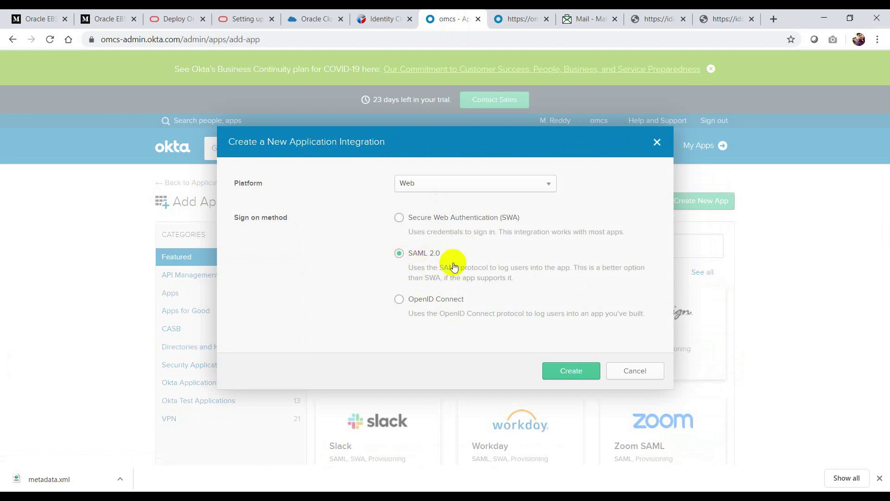
pyautogui.click(571, 374)
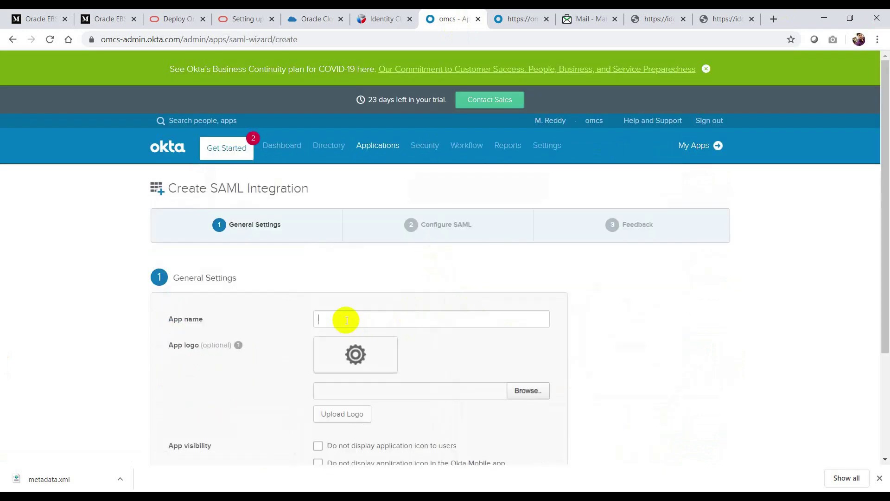
# - Name the app Oracle Identity Cloud Service and continue to the SAML configuration
pyautogui.scroll(-3, 346, 318)
pyautogui.click(332, 178)
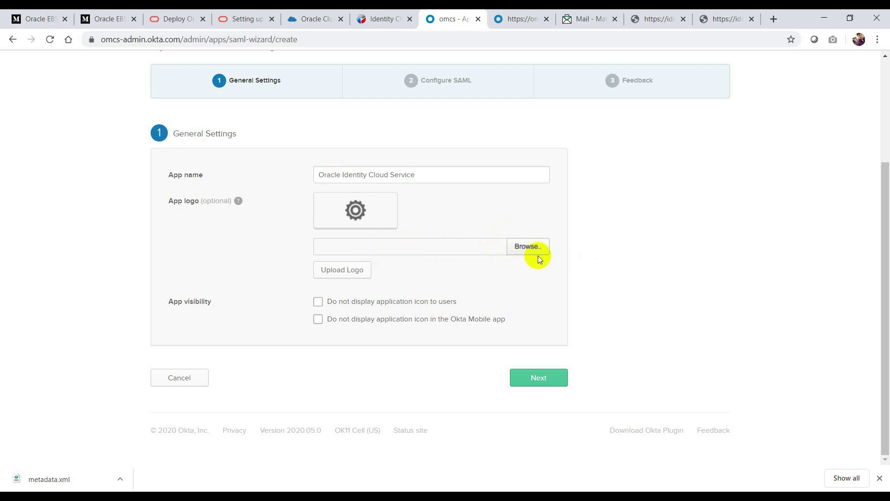
pyautogui.click(541, 382)
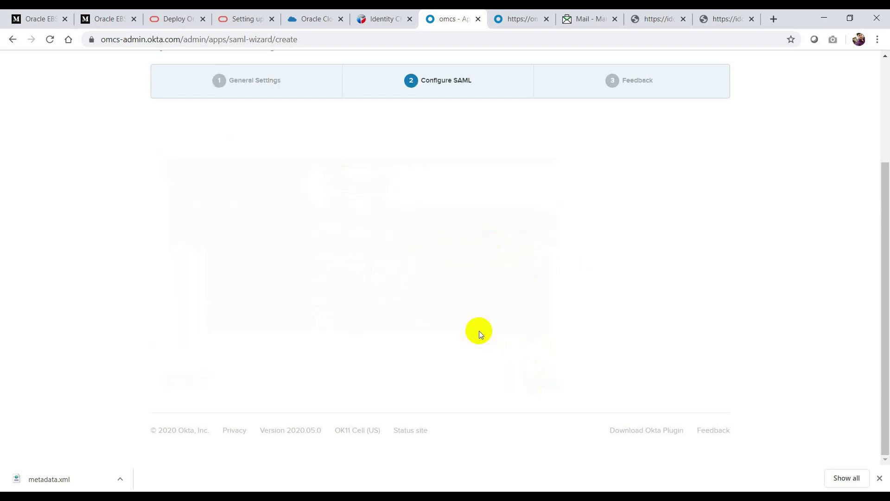
# - Check the general SAML settings, and look up in the federation tutorial how to find the Single sign on URL and SP Entity ID
pyautogui.scroll(-3, 397, 325)
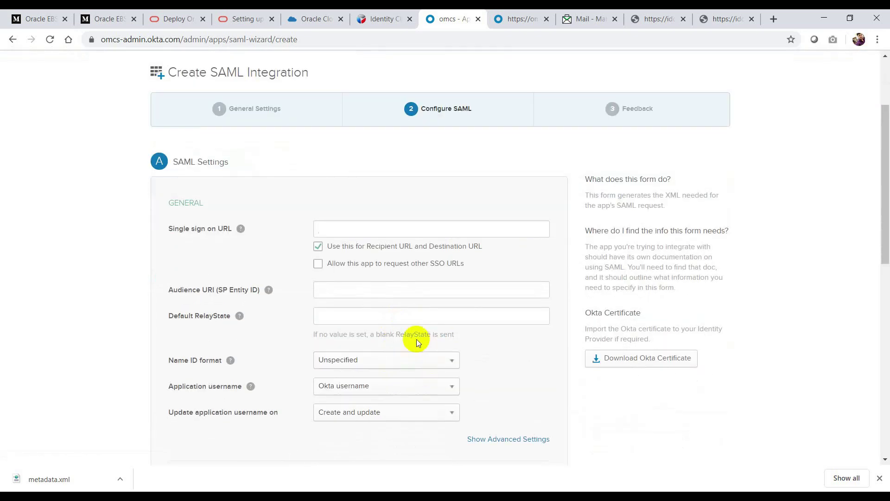
pyautogui.scroll(-1, 412, 336)
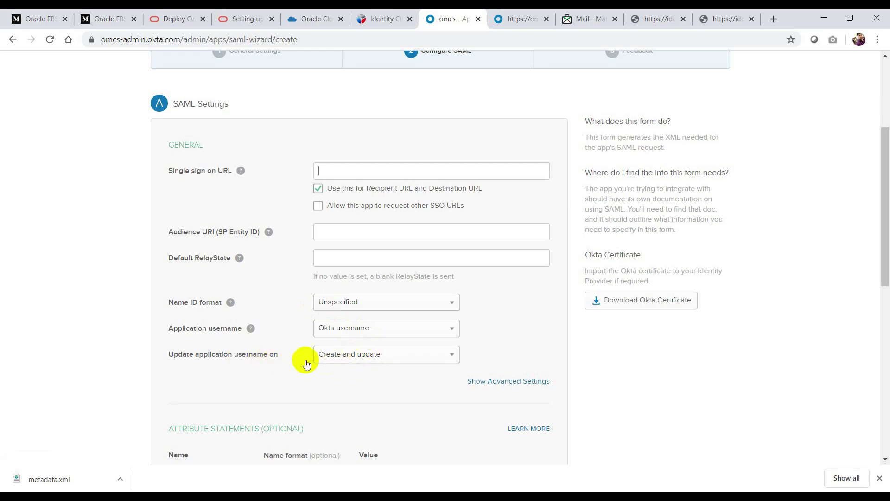
pyautogui.scroll(3, 373, 278)
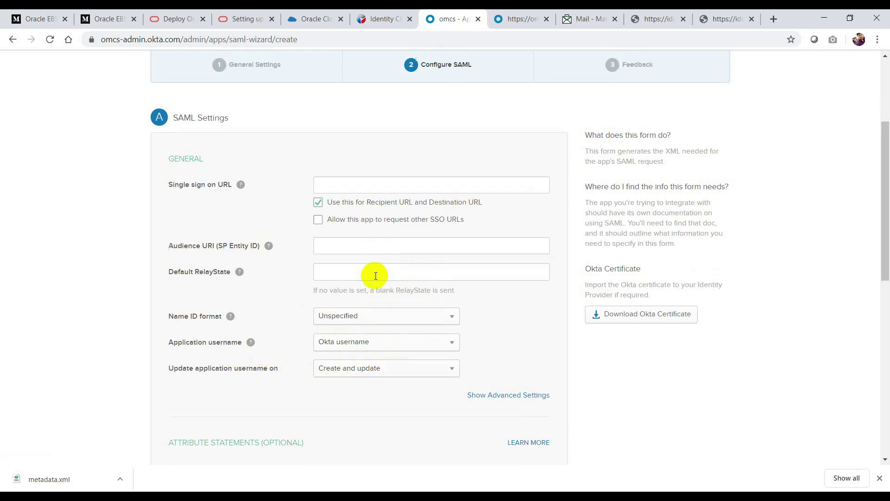
pyautogui.scroll(-4, 348, 260)
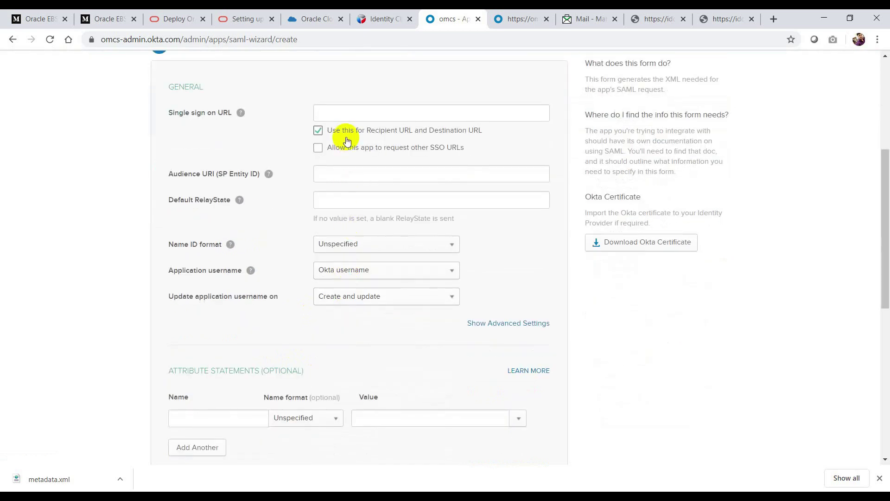
pyautogui.scroll(3, 343, 180)
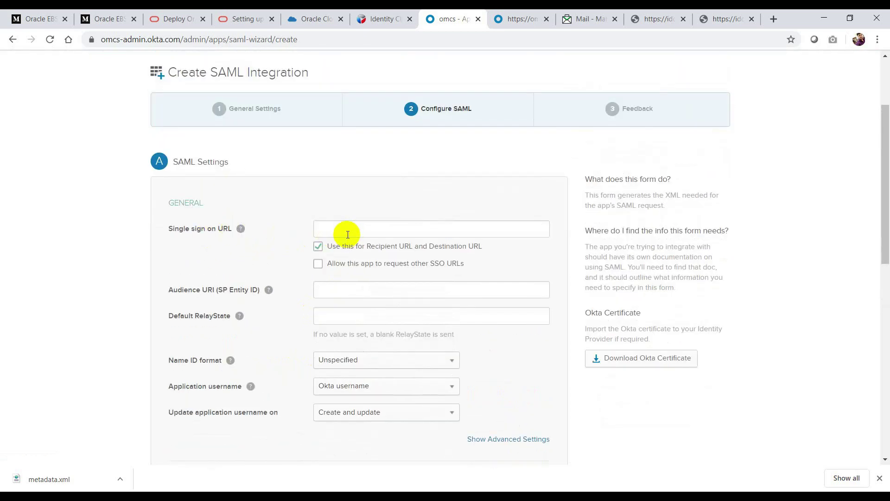
pyautogui.click(316, 14)
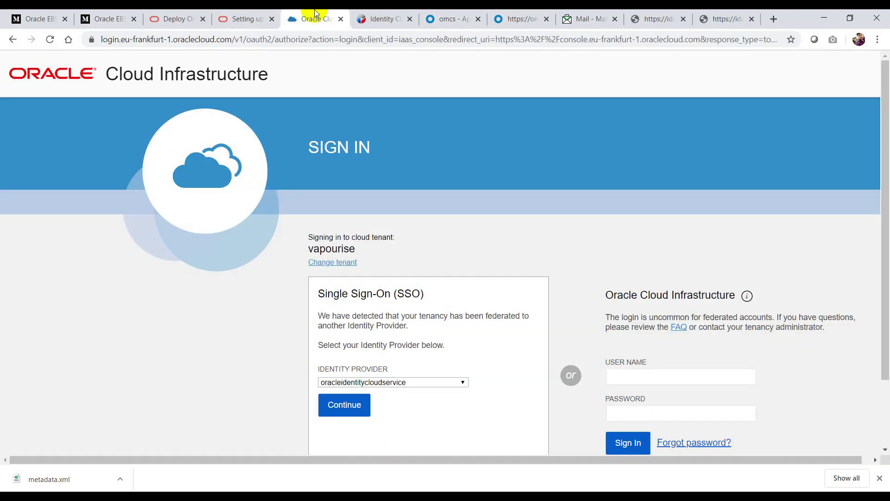
pyautogui.click(241, 18)
pyautogui.scroll(-15, 326, 326)
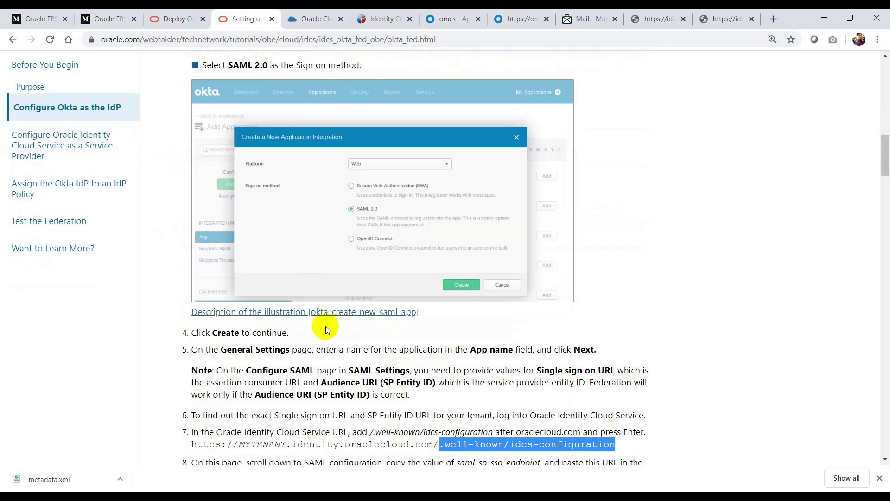
pyautogui.scroll(4, 328, 327)
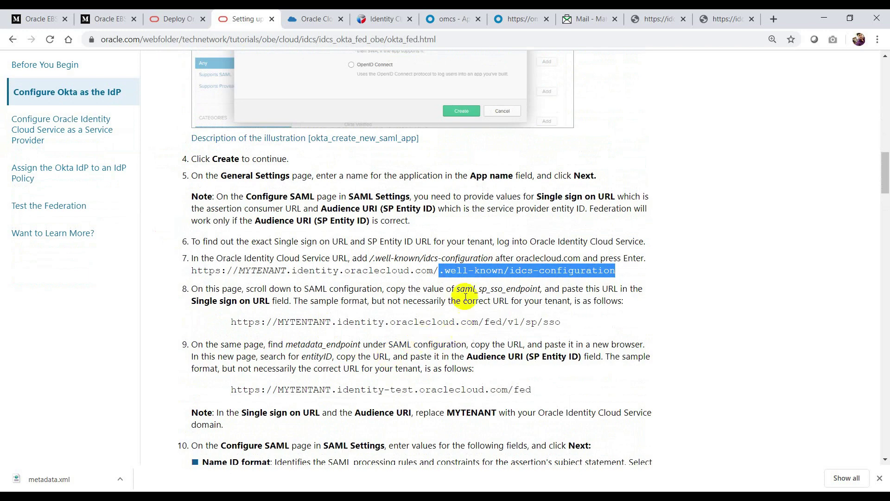
pyautogui.click(447, 284)
pyautogui.moveTo(441, 270); pyautogui.dragTo(618, 274)
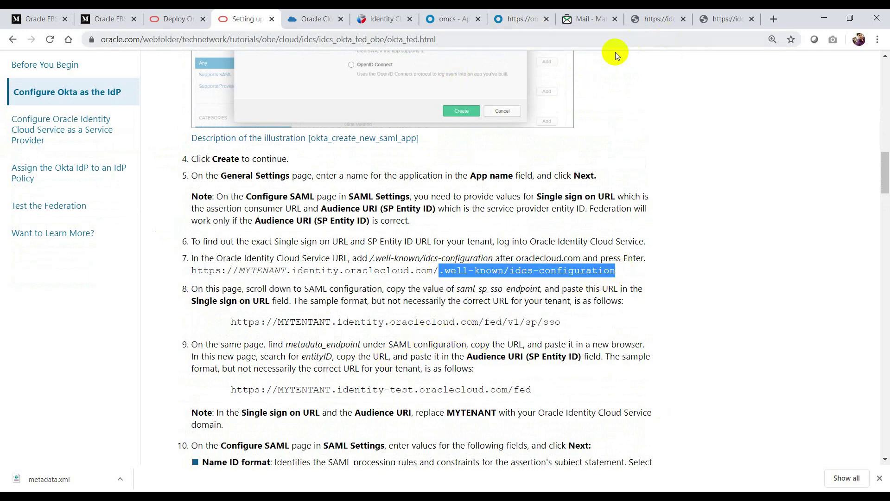
# - Compare the base address of the tenant's idcs-configuration page with that of the Identity Cloud Service admin console
pyautogui.click(659, 19)
pyautogui.click(272, 181)
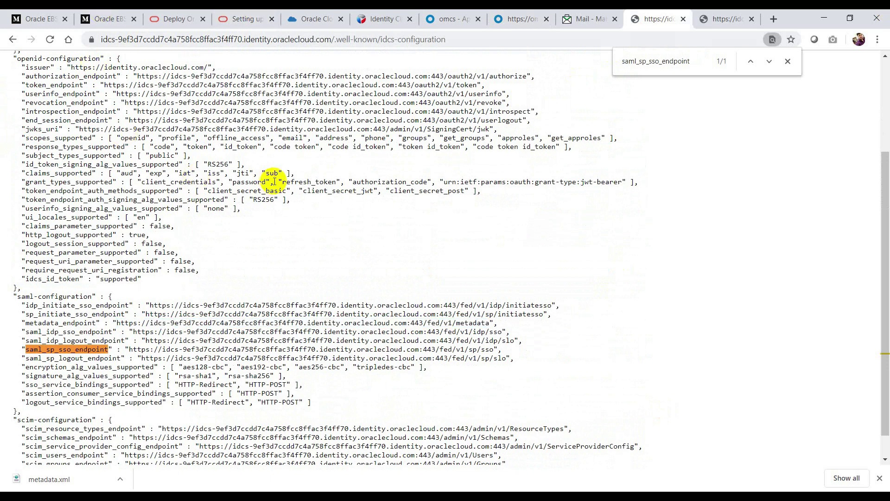
pyautogui.moveTo(334, 39); pyautogui.dragTo(95, 38)
pyautogui.click(268, 159)
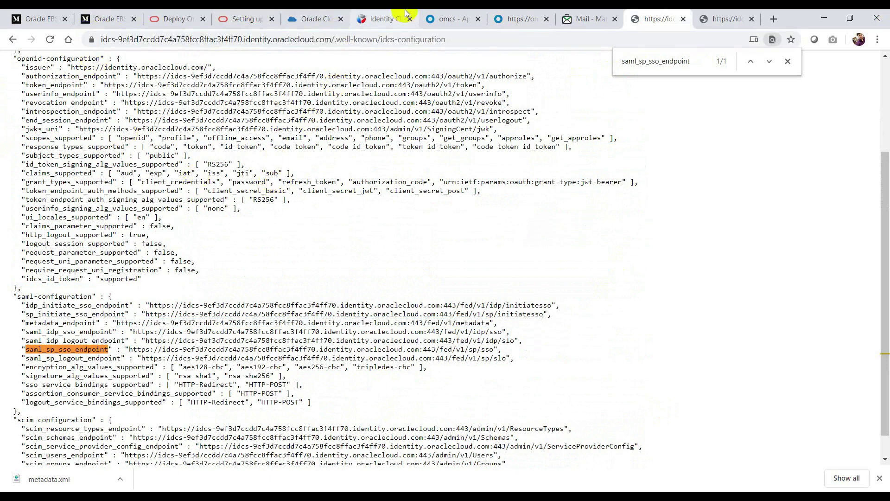
pyautogui.click(406, 13)
pyautogui.moveTo(328, 42); pyautogui.dragTo(103, 31)
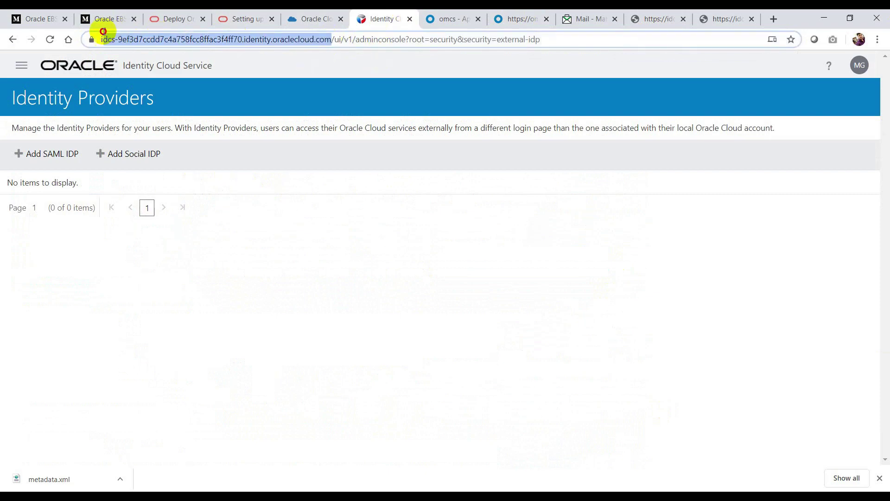
# - Reload the tenant's configuration page using the base address followed by /.well-known/idcs-configuration
pyautogui.click(656, 17)
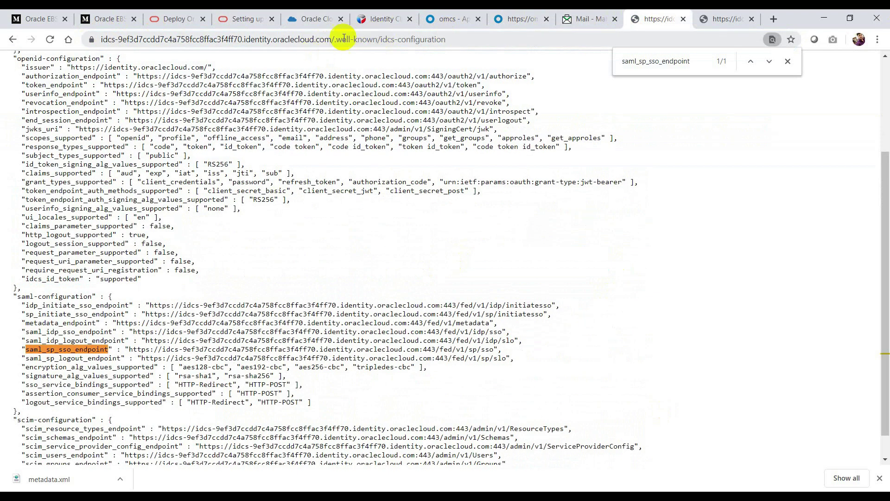
pyautogui.moveTo(335, 40); pyautogui.dragTo(425, 40)
pyautogui.click(425, 41)
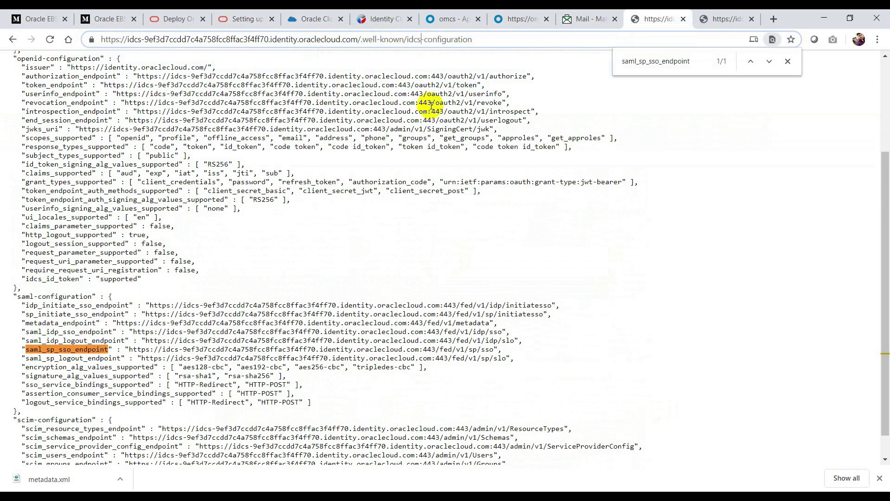
pyautogui.click(438, 167)
pyautogui.click(452, 40)
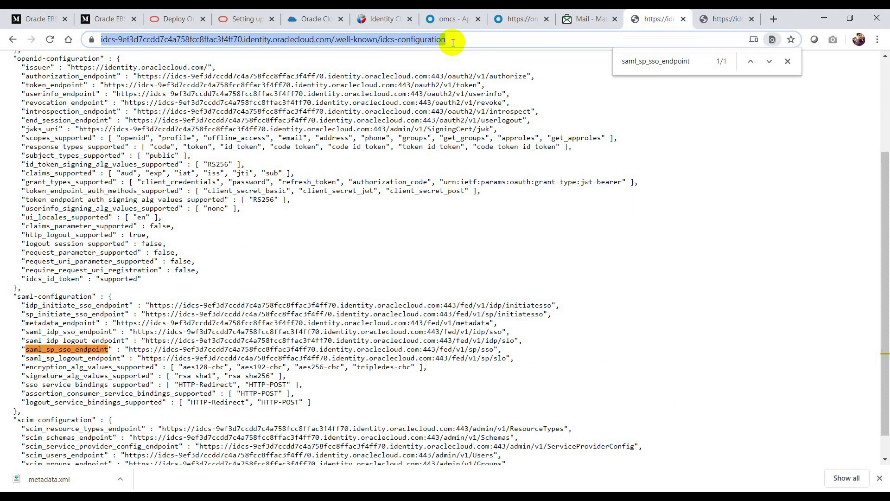
pyautogui.press('Return')
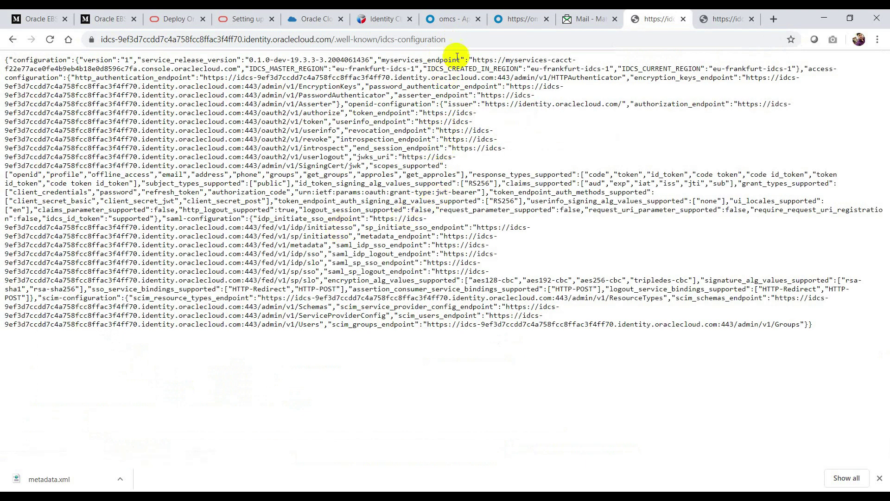
pyautogui.click(471, 36)
pyautogui.press('Return')
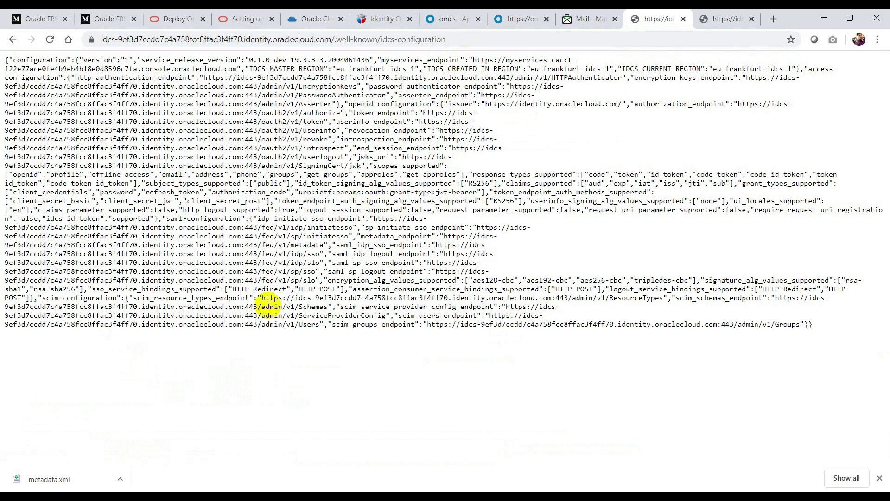
# - Copy the parameter name saml_sp_sso_endpoint from step 8 of the Okta federation tutorial
pyautogui.moveTo(121, 139); pyautogui.dragTo(374, 303)
pyautogui.click(374, 303)
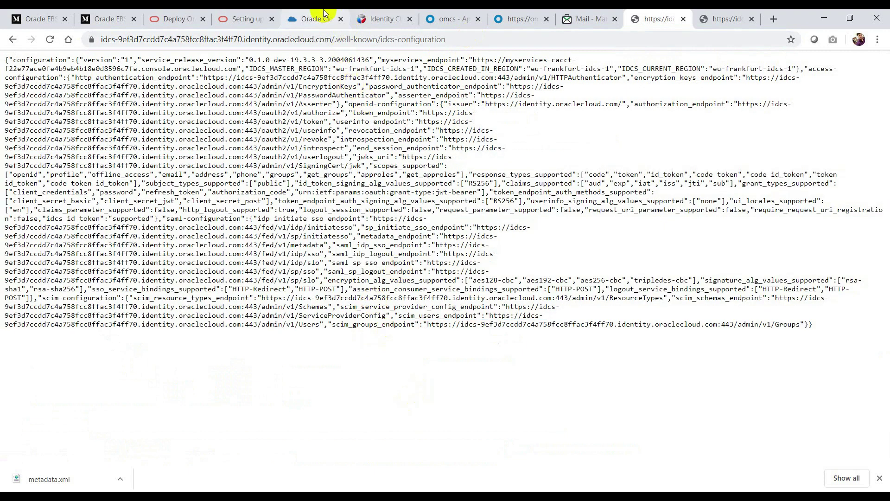
pyautogui.click(248, 18)
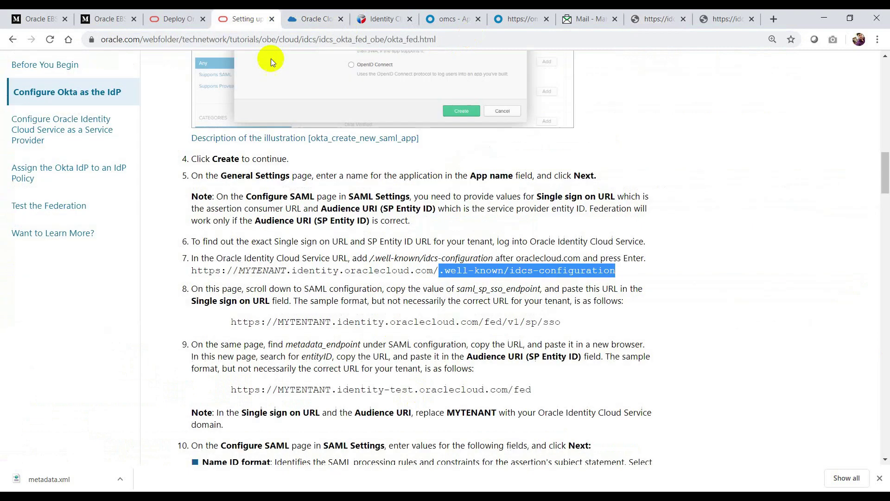
pyautogui.click(396, 324)
pyautogui.scroll(-1, 397, 357)
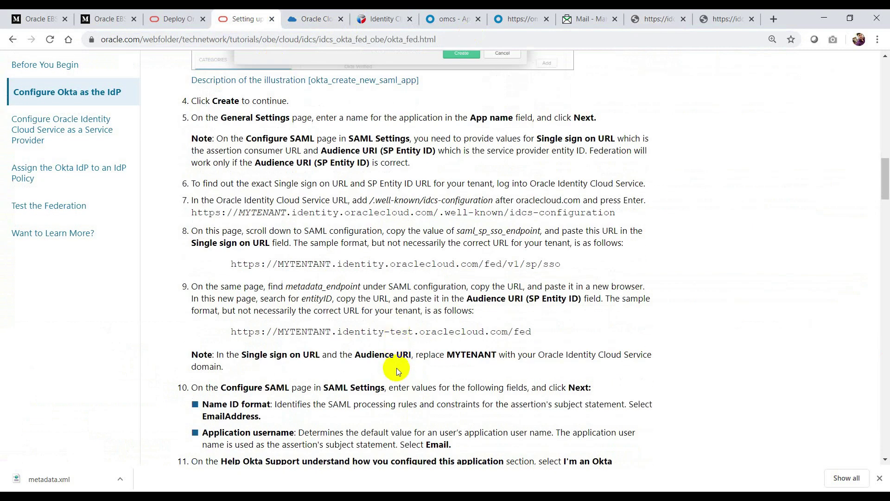
pyautogui.moveTo(457, 231); pyautogui.dragTo(542, 231)
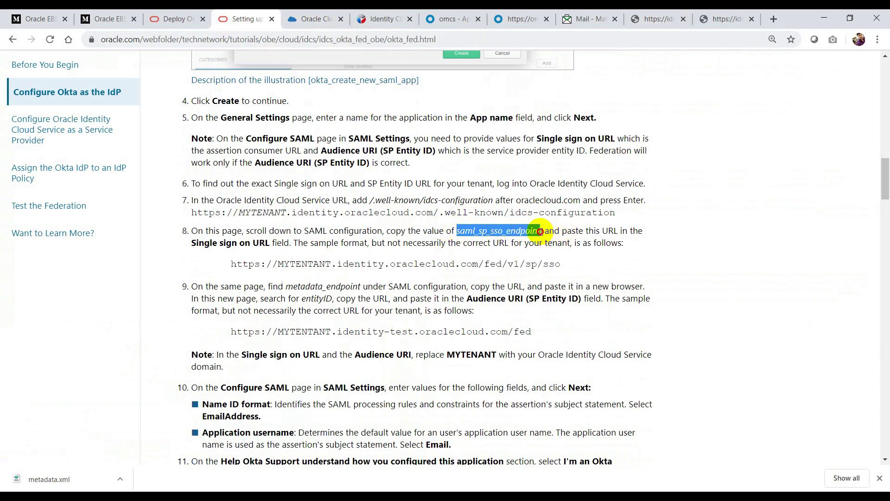
pyautogui.hotkey('ctrl', 'c')
# - Find saml_sp_sso_endpoint in the tenant's idcs-configuration page and copy its URL ending in /fed/v1/sp/sso
pyautogui.click(656, 19)
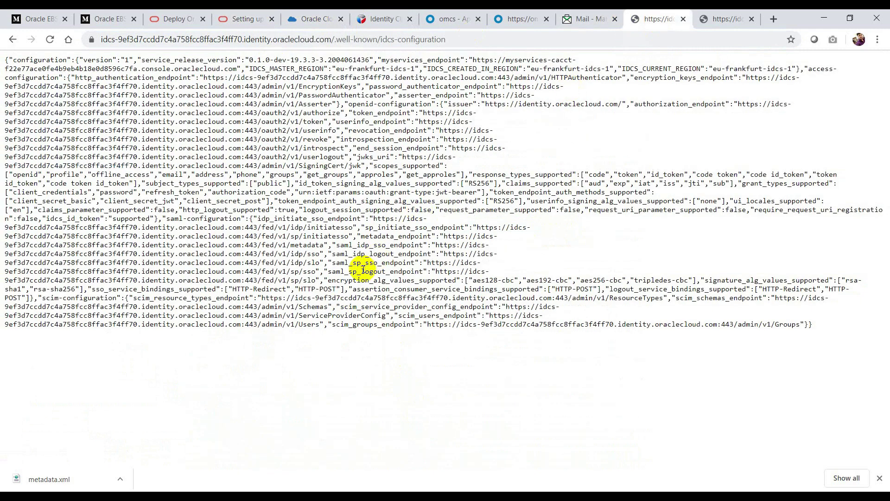
pyautogui.hotkey('ctrl', 'f')
pyautogui.hotkey('ctrl', 'v')
pyautogui.moveTo(408, 263); pyautogui.dragTo(314, 272)
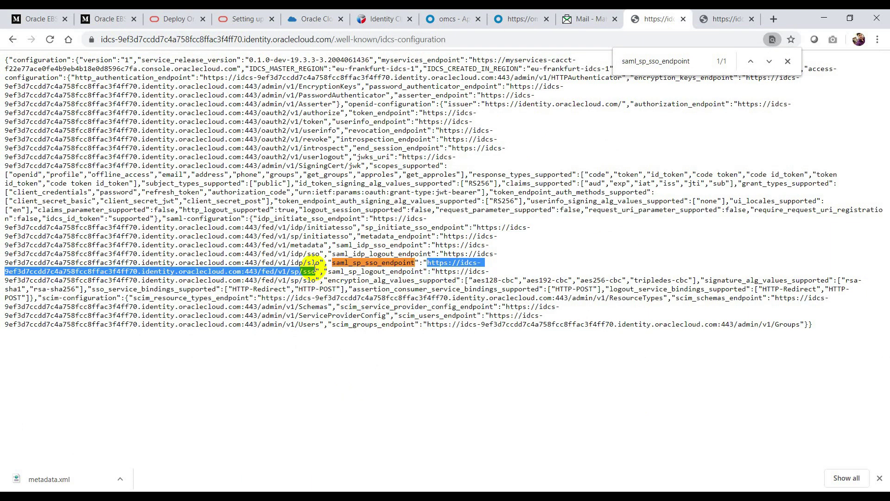
# - Enter the copied saml_sp_sso_endpoint URL as the Single sign on URL in the Okta SAML settings and check the full address
pyautogui.click(470, 13)
pyautogui.hotkey('ctrl', 'v')
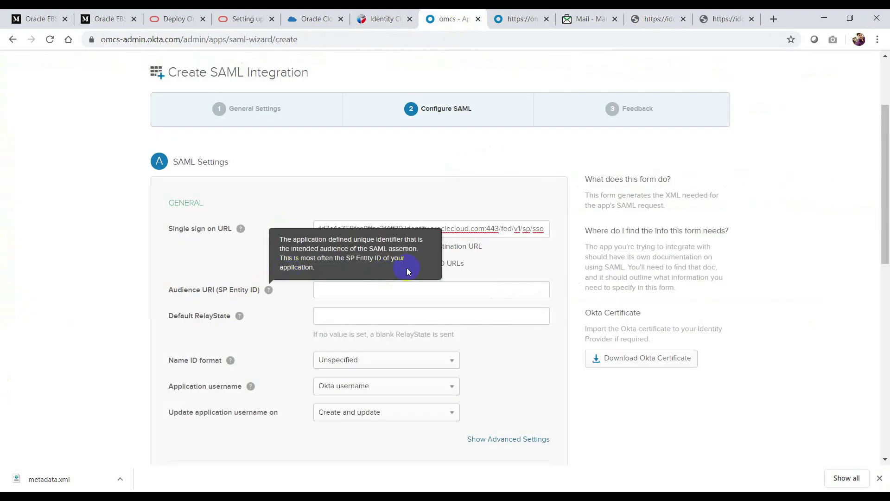
pyautogui.moveTo(489, 228); pyautogui.dragTo(308, 224)
pyautogui.click(377, 234)
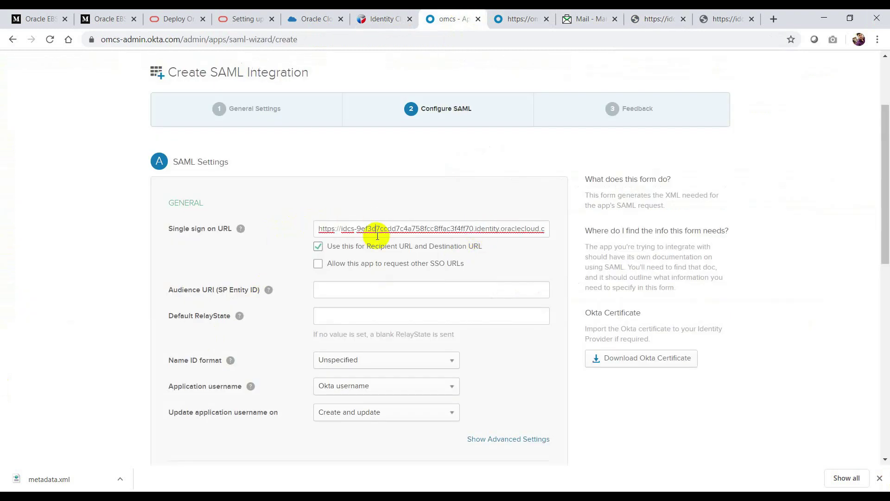
pyautogui.moveTo(378, 228); pyautogui.dragTo(559, 229)
pyautogui.click(533, 228)
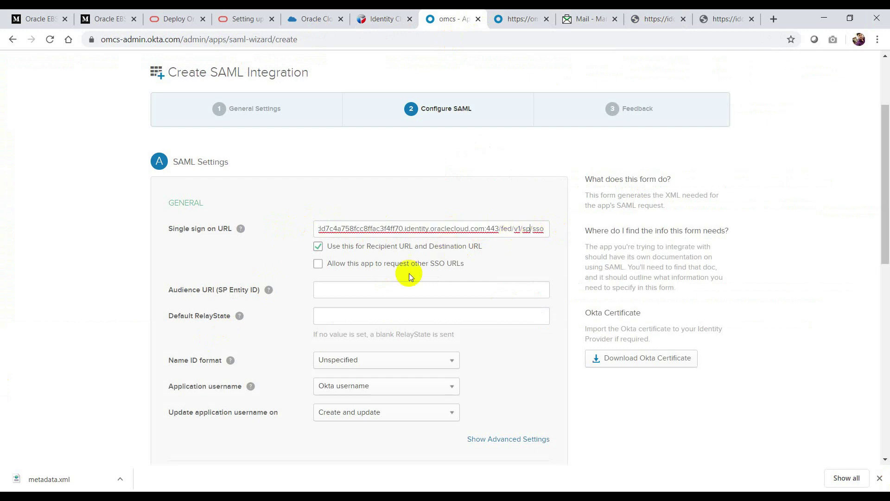
# - Search the tenant's idcs-configuration page for metadata and select the metadata_endpoint URL ending in /fed/v1/metadata
pyautogui.click(342, 293)
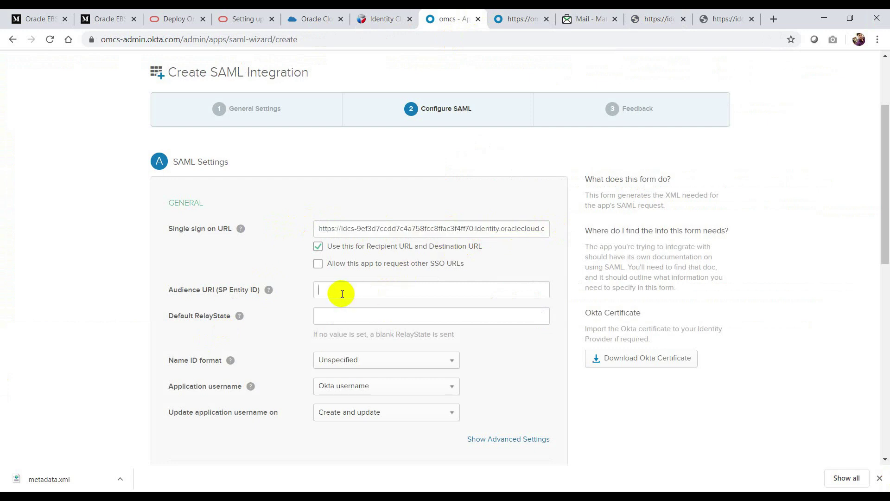
pyautogui.click(654, 19)
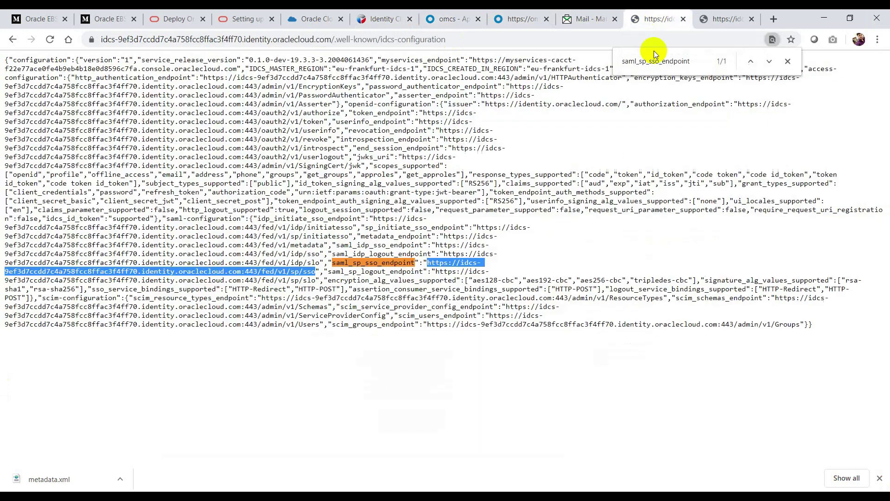
pyautogui.click(433, 291)
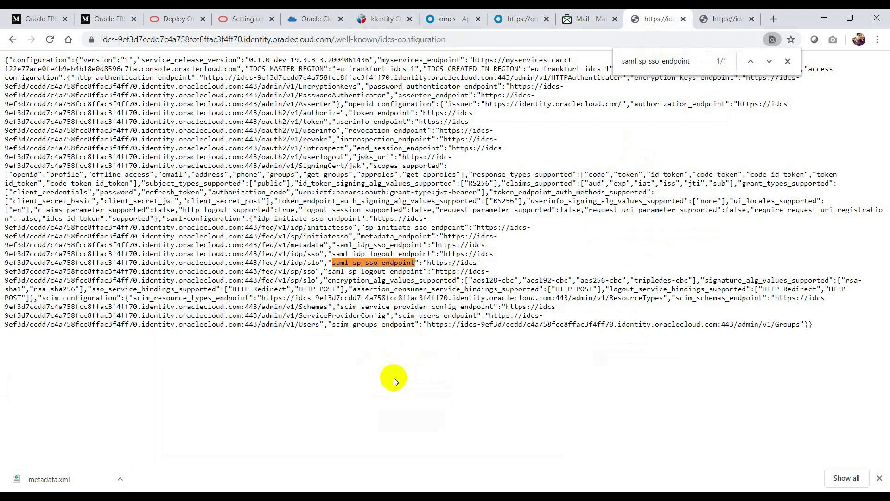
pyautogui.hotkey('ctrl', 'f')
pyautogui.write('metadata')
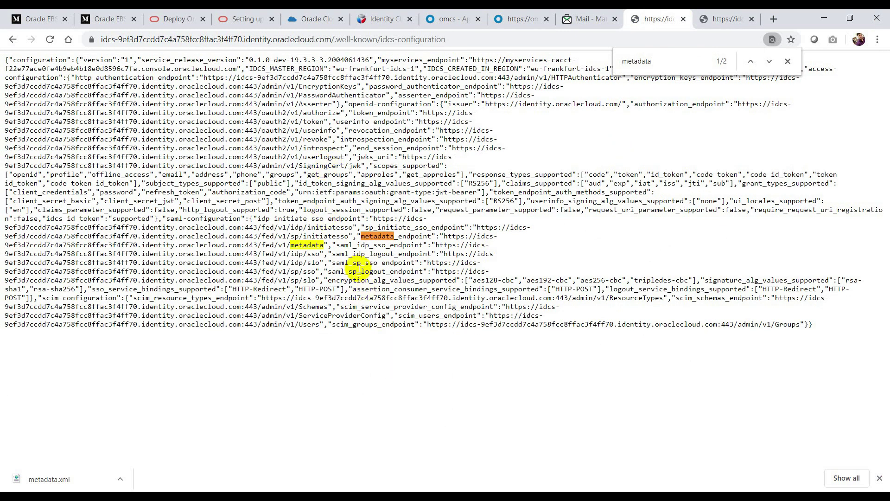
pyautogui.click(332, 252)
pyautogui.moveTo(320, 246); pyautogui.dragTo(456, 238)
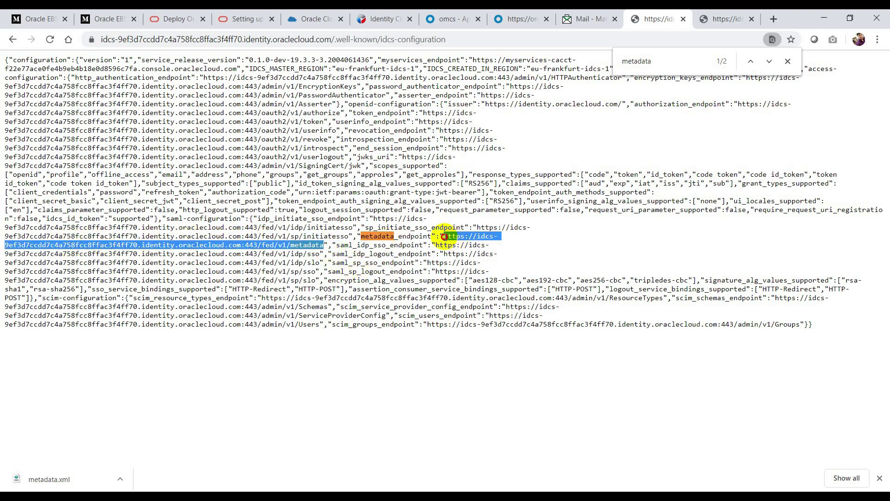
# - Copy the entityID URL ending in :443/fed from the tenant's SAML metadata and enter it as the Audience URI (SP Entity ID) in Okta
pyautogui.click(713, 15)
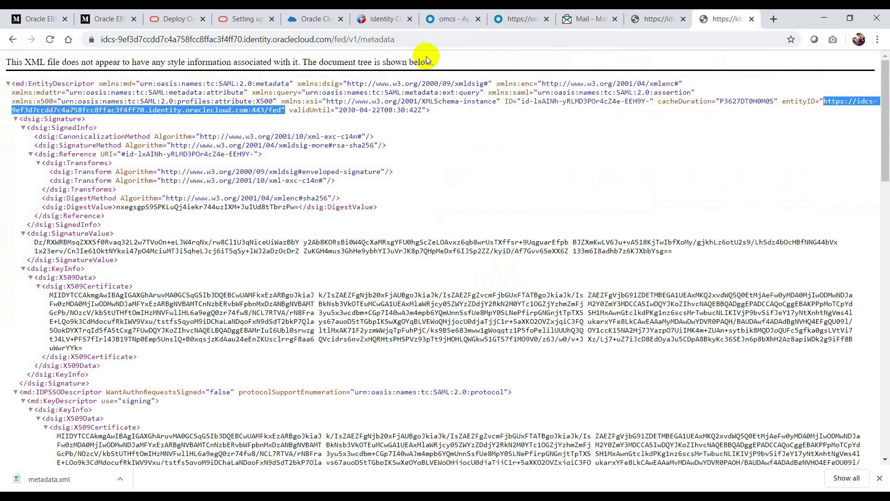
pyautogui.click(419, 164)
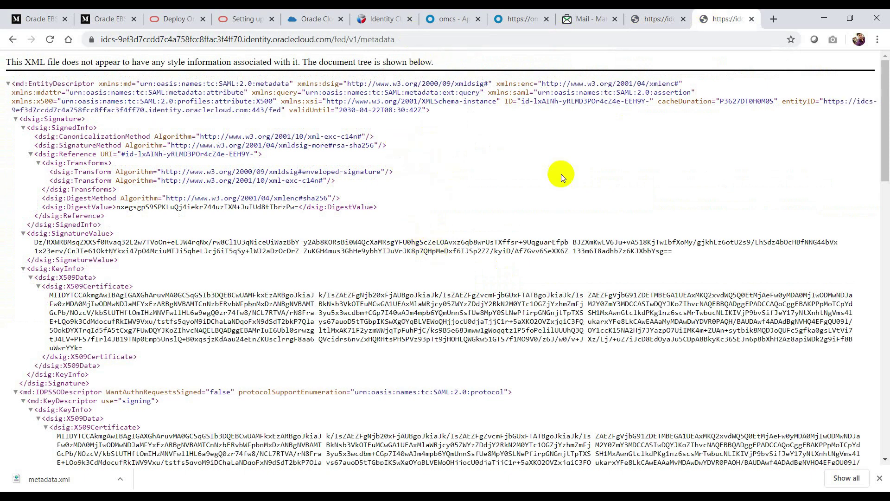
pyautogui.doubleClick(792, 101)
pyautogui.click(825, 111)
pyautogui.moveTo(825, 102); pyautogui.dragTo(279, 111)
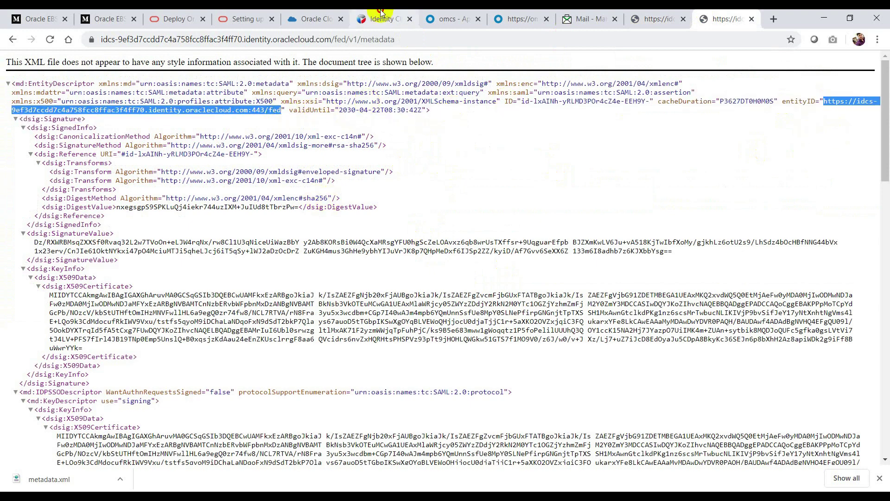
pyautogui.click(395, 17)
pyautogui.click(449, 14)
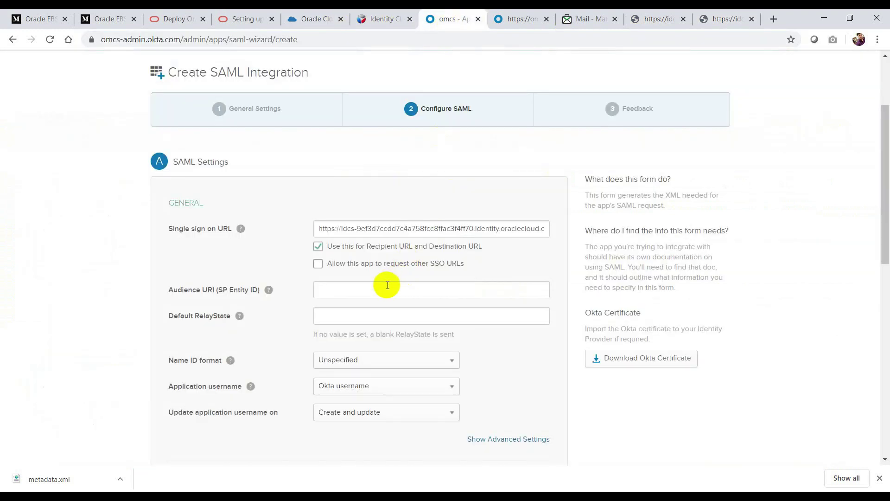
pyautogui.hotkey('ctrl', 'v')
pyautogui.press('Tab')
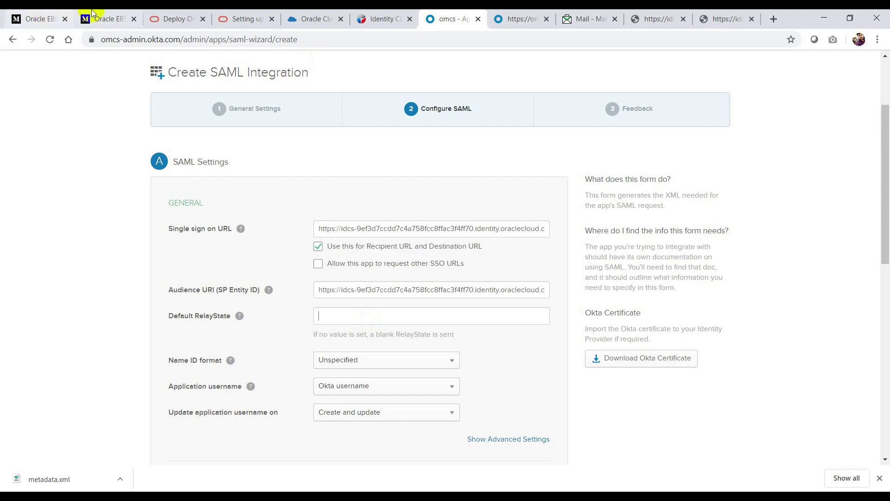
pyautogui.click(105, 18)
pyautogui.scroll(10, 325, 293)
pyautogui.scroll(-20, 316, 302)
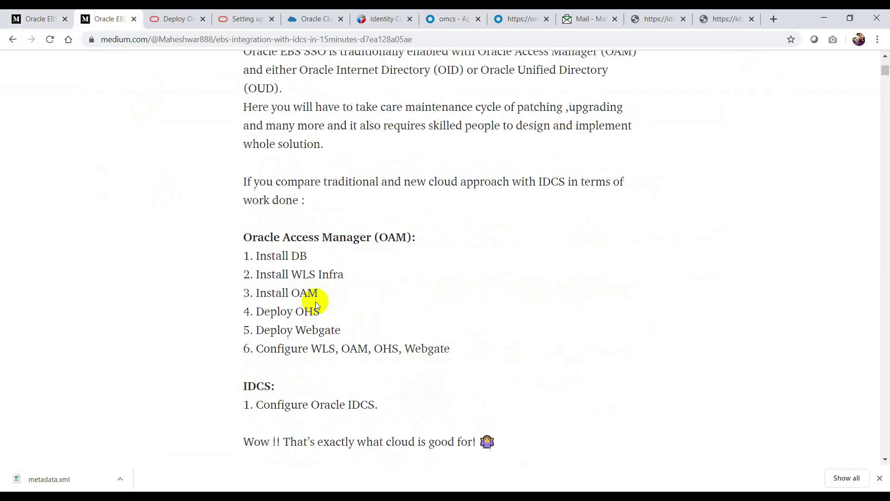
pyautogui.scroll(-9, 321, 319)
pyautogui.moveTo(477, 318); pyautogui.dragTo(260, 317)
pyautogui.scroll(-3, 318, 339)
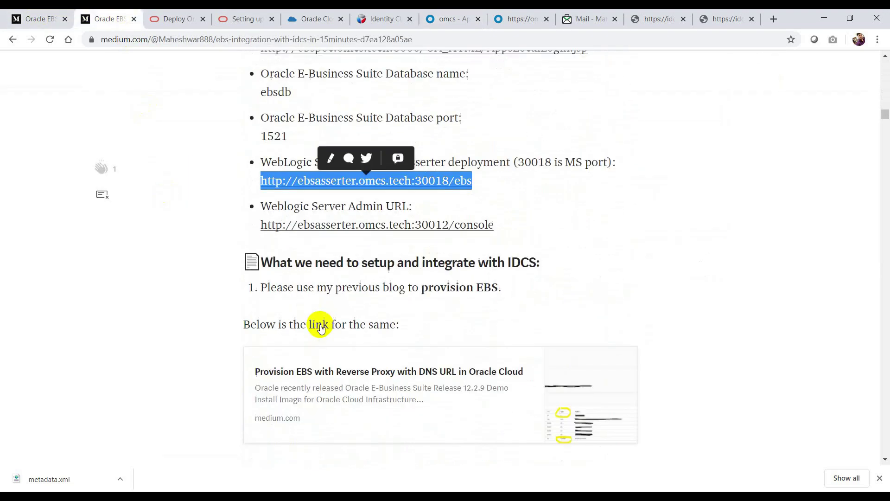
pyautogui.scroll(3, 318, 334)
pyautogui.moveTo(477, 318); pyautogui.dragTo(258, 324)
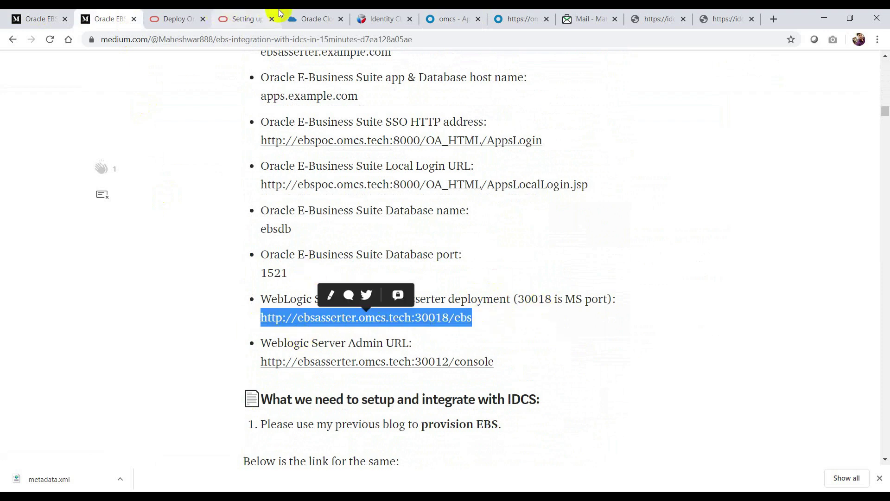
pyautogui.click(298, 17)
pyautogui.click(395, 14)
pyautogui.click(447, 18)
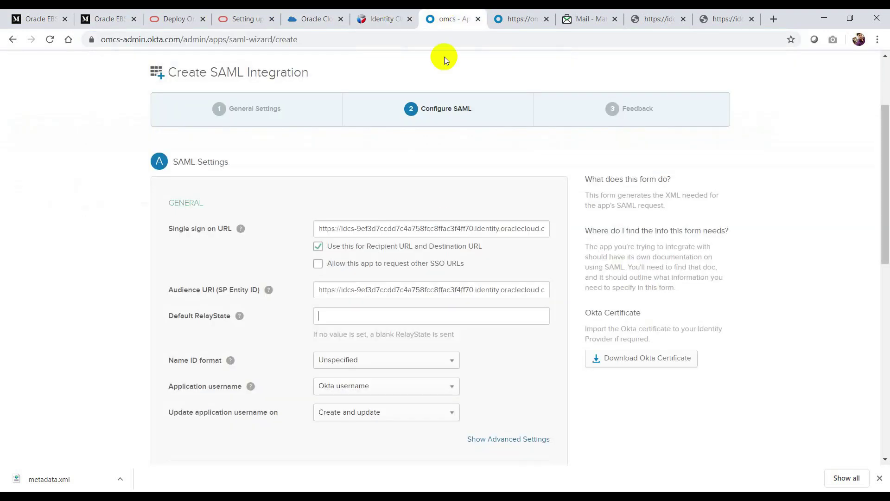
pyautogui.hotkey('ctrl', 'v')
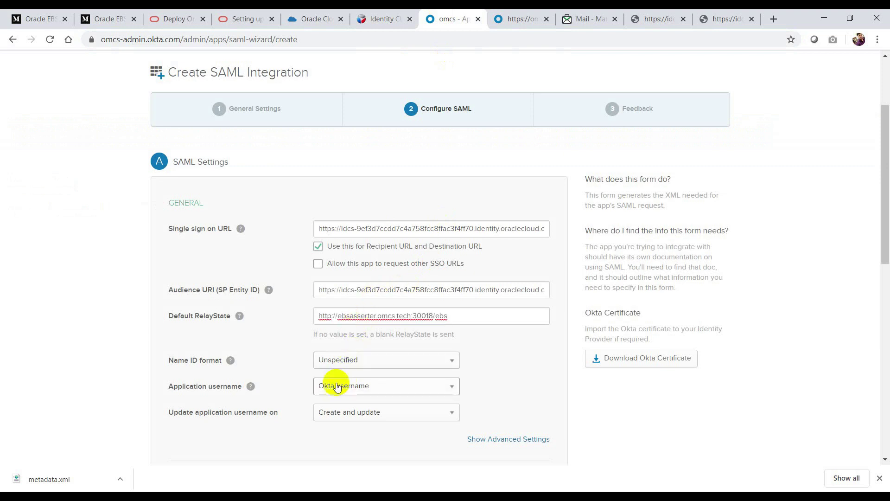
# - Set the Name ID format to EmailAddress and the Application username to Email, leave the attribute statements empty, and continue to Feedback
pyautogui.click(347, 361)
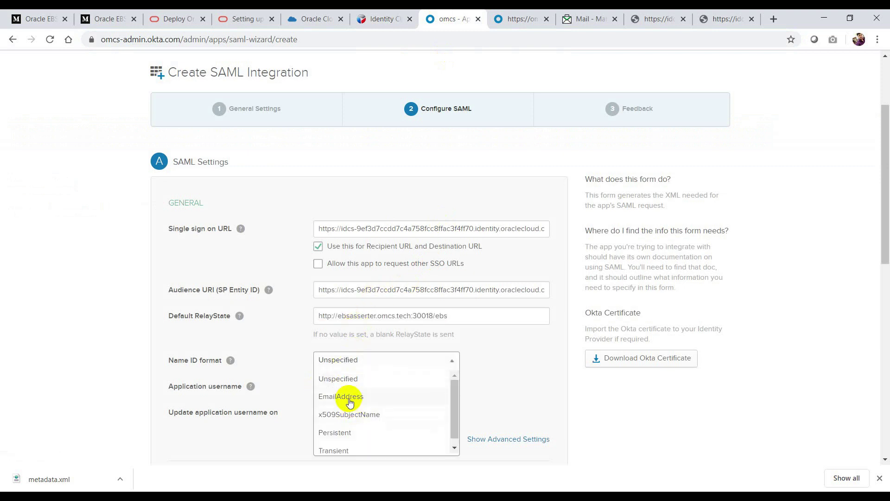
pyautogui.click(349, 398)
pyautogui.click(348, 385)
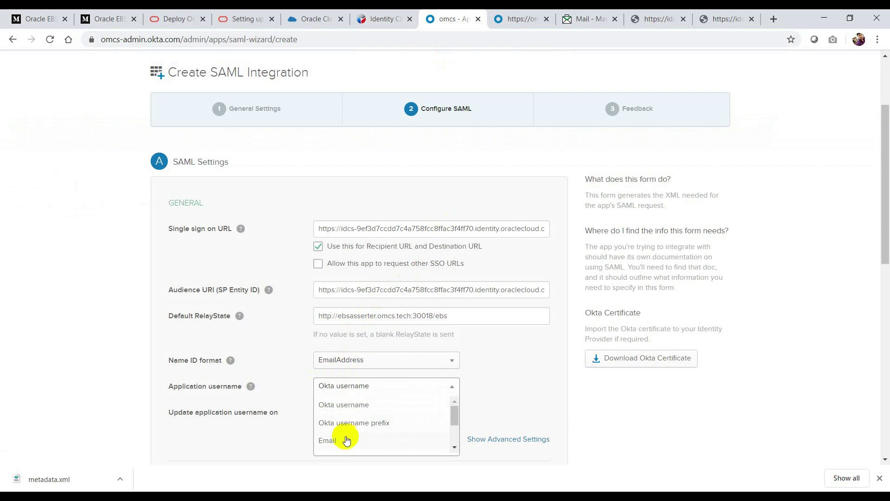
pyautogui.click(347, 440)
pyautogui.scroll(-6, 311, 430)
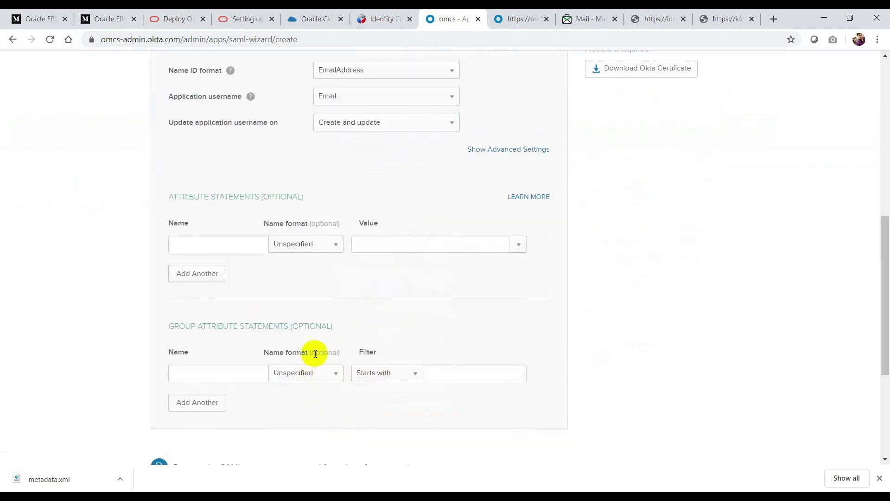
pyautogui.scroll(-5, 337, 363)
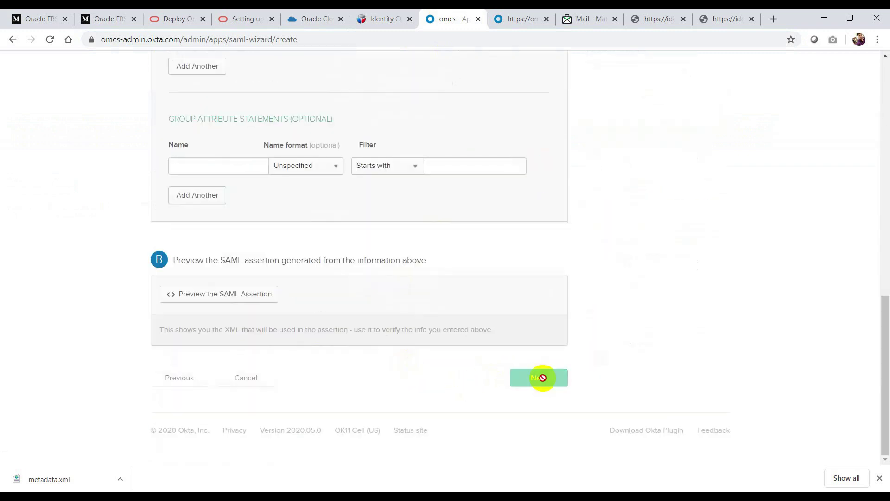
pyautogui.click(536, 376)
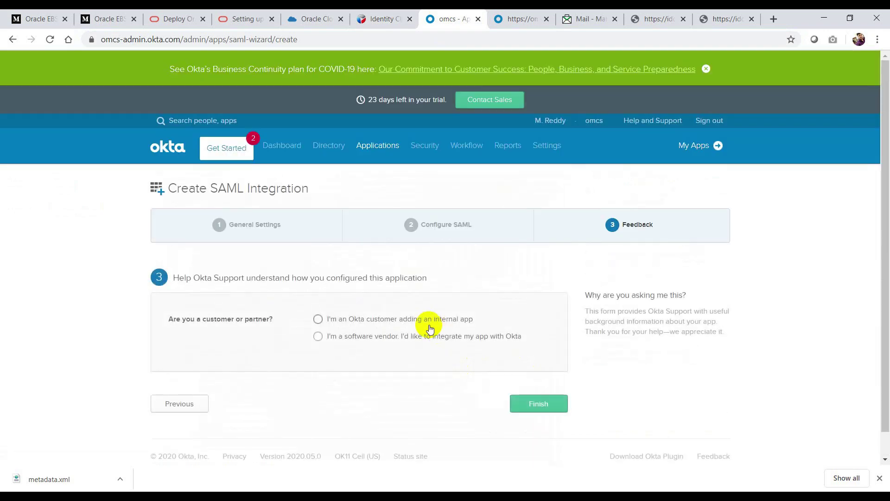
# - Choose "I'm an Okta customer adding an internal app", skip the optional questions, and finish creating the SAML integration
pyautogui.click(378, 318)
pyautogui.scroll(-5, 388, 405)
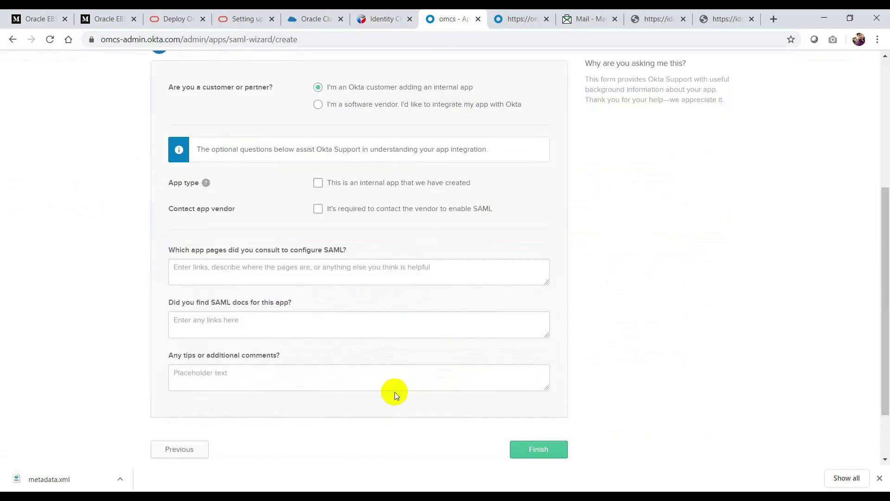
pyautogui.scroll(-2, 395, 392)
pyautogui.scroll(5, 392, 396)
pyautogui.scroll(-5, 391, 396)
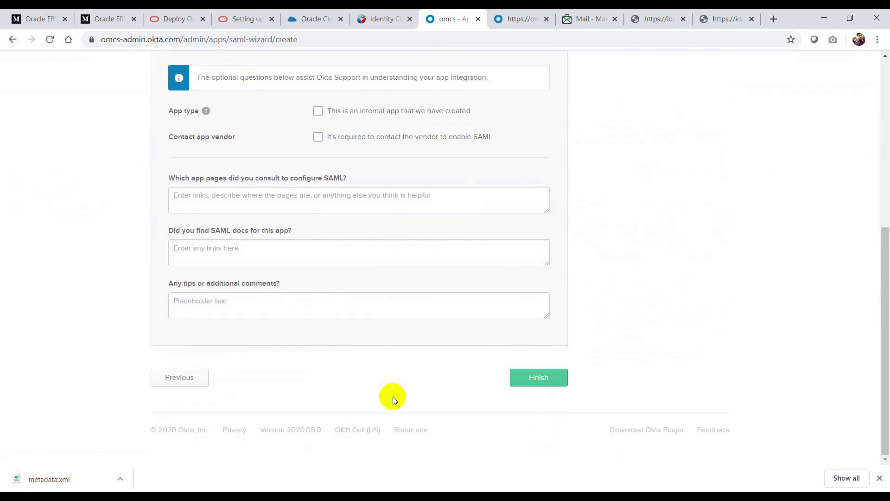
pyautogui.click(550, 378)
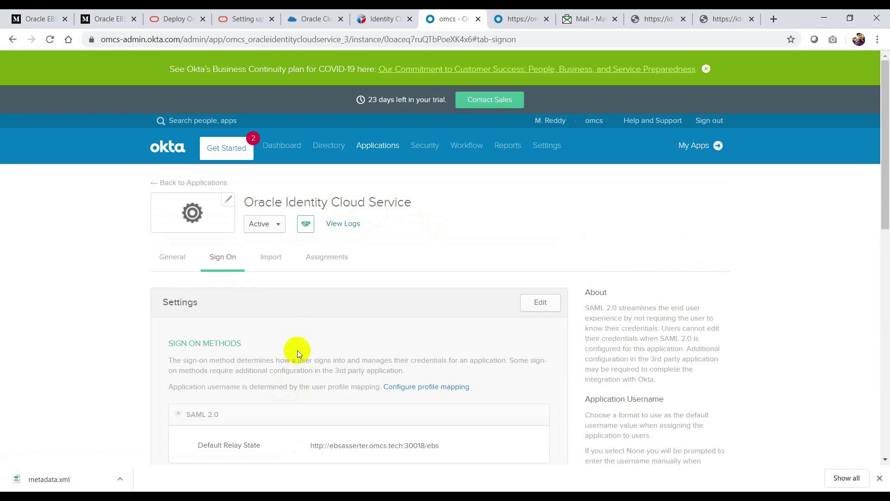
# - Open the Identity Provider metadata from the Okta app's SAML 2.0 sign-on settings
pyautogui.scroll(-4, 294, 348)
pyautogui.scroll(2, 211, 199)
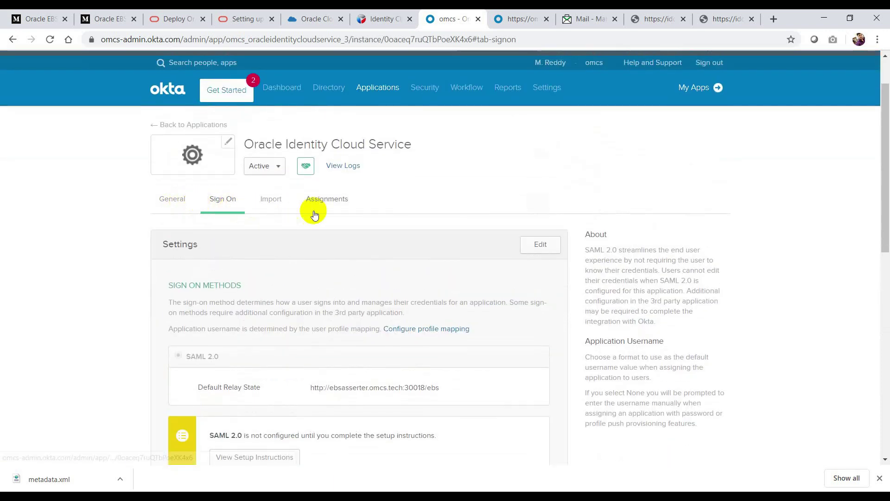
pyautogui.scroll(-3, 321, 254)
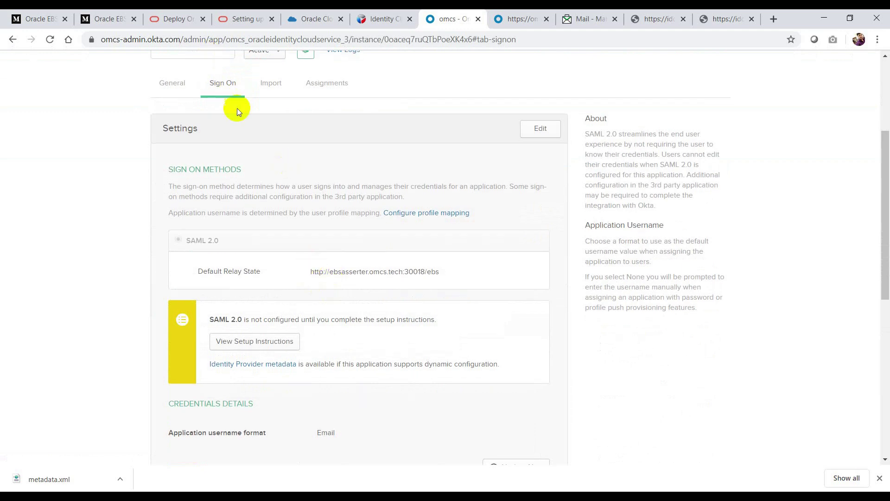
pyautogui.scroll(-1, 312, 350)
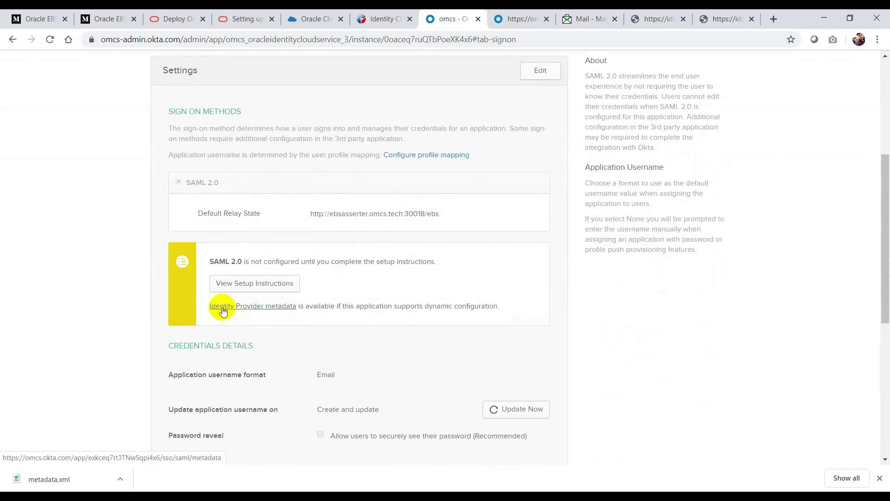
pyautogui.click(268, 308)
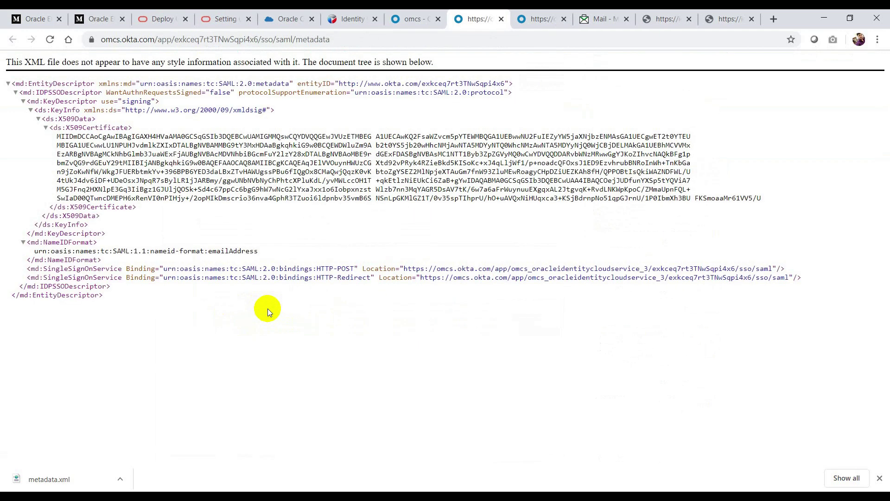
# - Save the Okta Identity Provider metadata as metadata.xml in the Pictures folder
pyautogui.rightClick(301, 202)
pyautogui.click(271, 245)
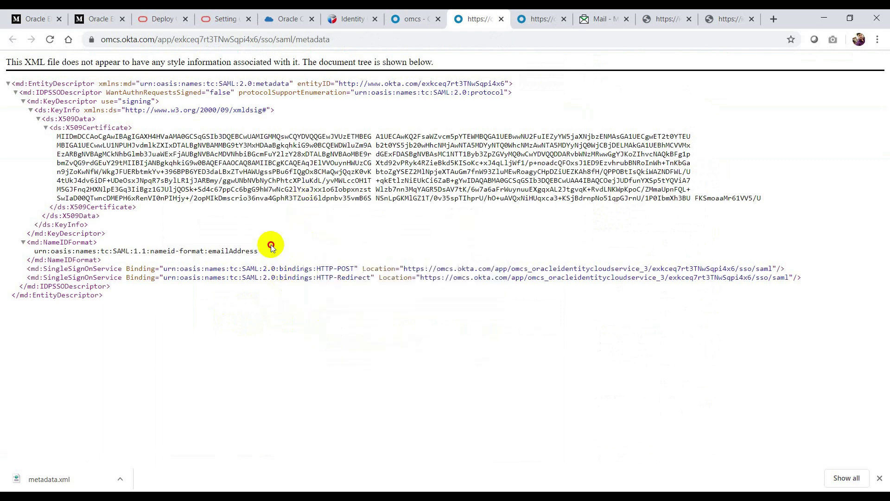
pyautogui.rightClick(286, 187)
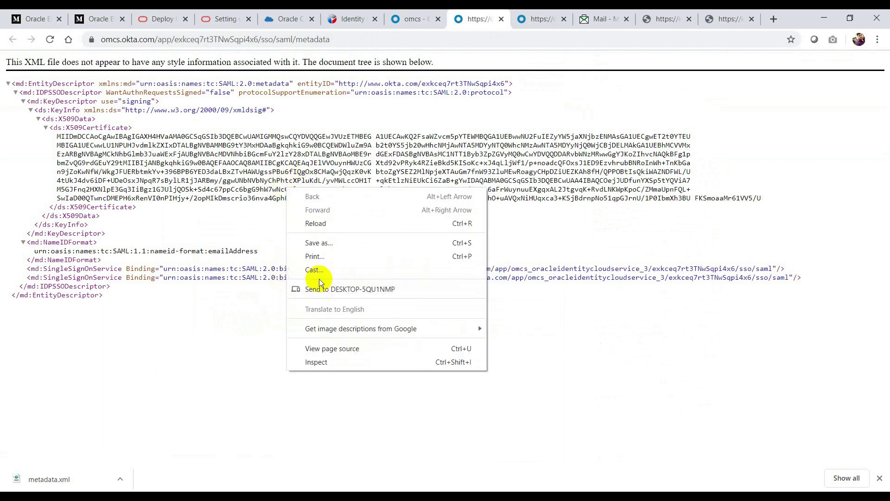
pyautogui.click(315, 246)
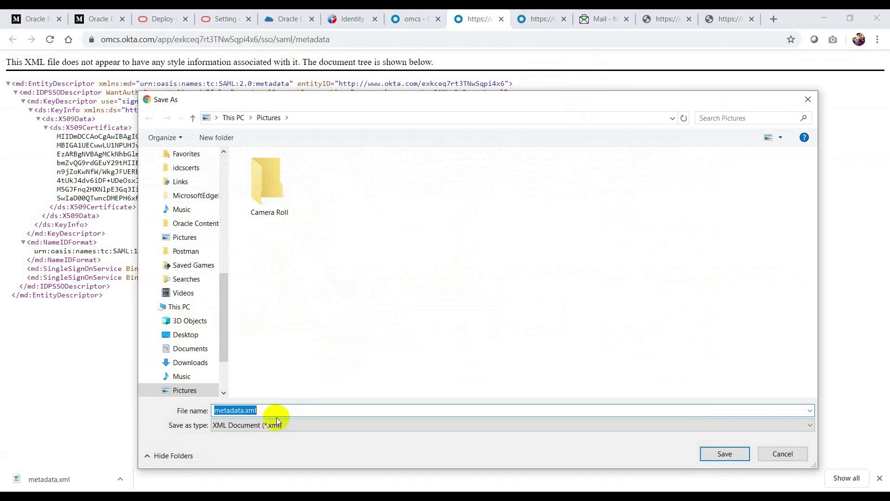
pyautogui.click(722, 464)
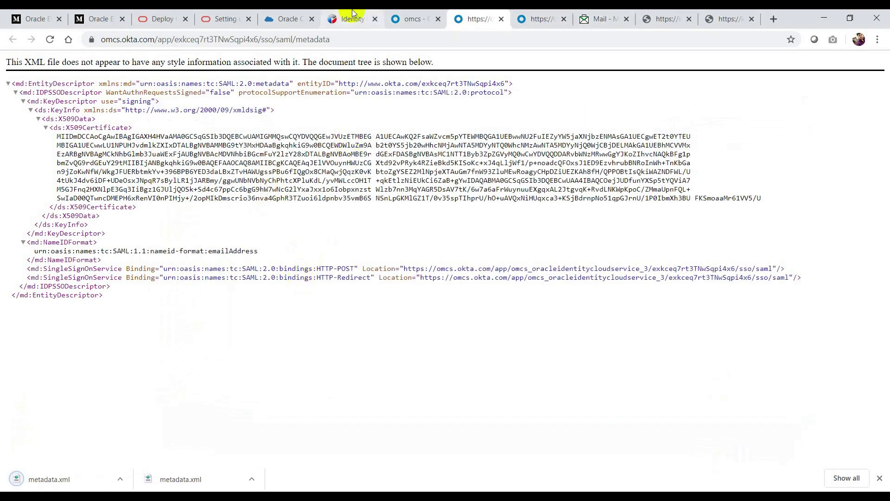
# - Assign the Oracle Identity Cloud Service app in Okta to the first listed person, keeping the prefilled e-mail as the user name
pyautogui.click(413, 18)
pyautogui.scroll(5, 283, 301)
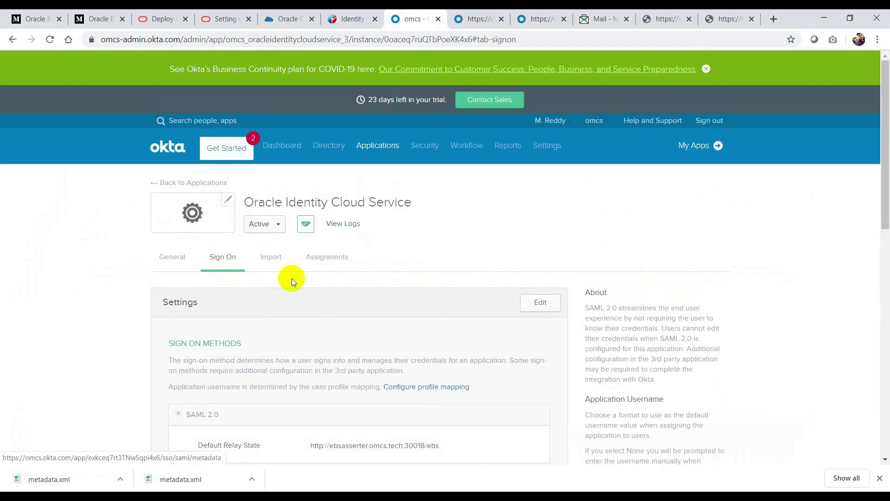
pyautogui.scroll(-2, 320, 222)
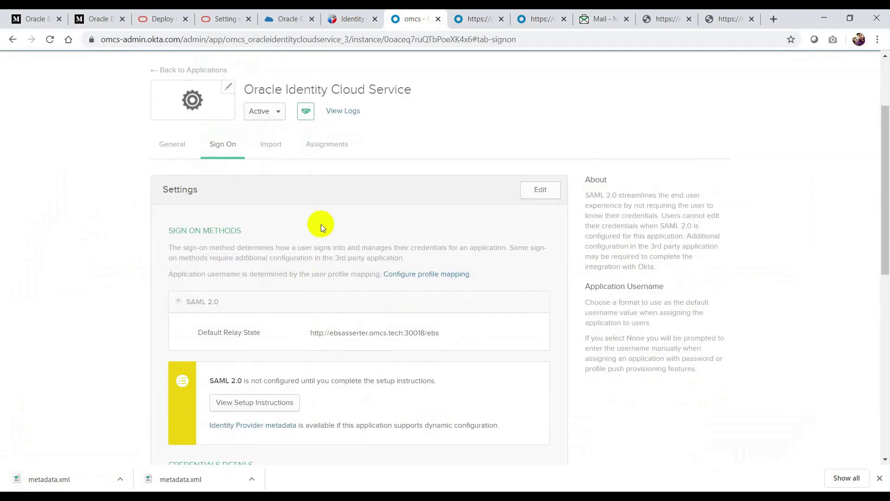
pyautogui.scroll(1, 325, 241)
pyautogui.click(327, 207)
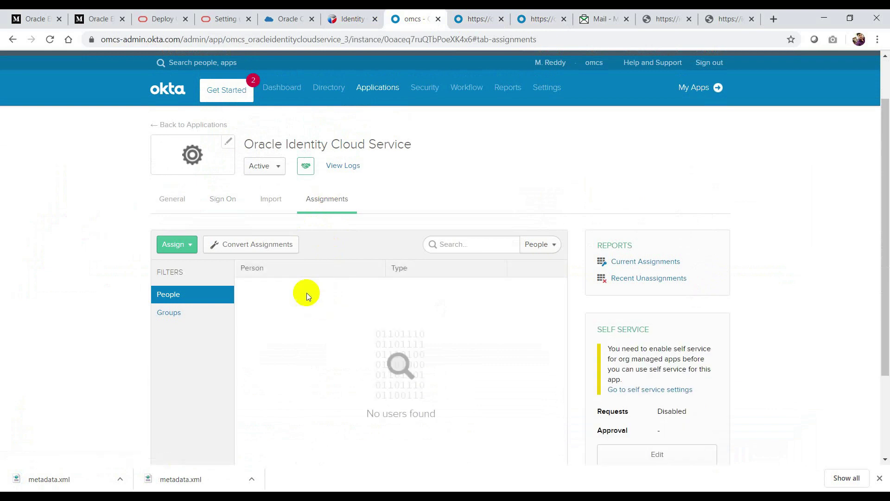
pyautogui.click(181, 246)
pyautogui.click(188, 263)
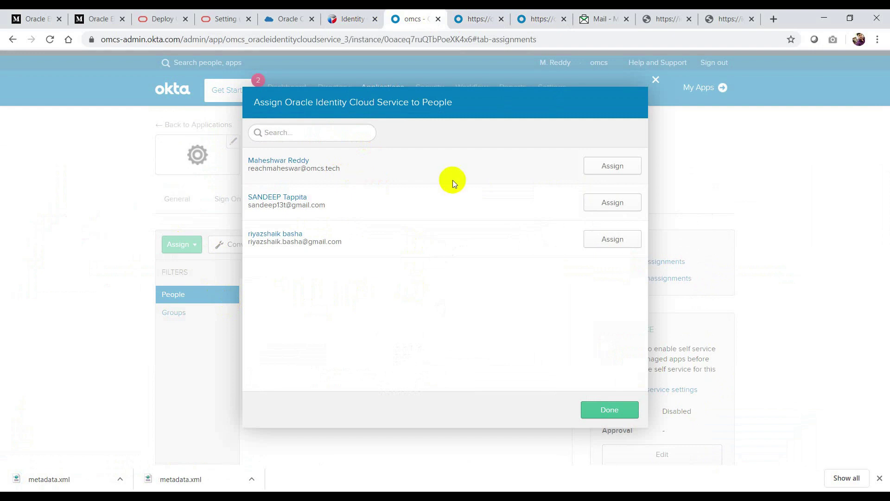
pyautogui.click(616, 169)
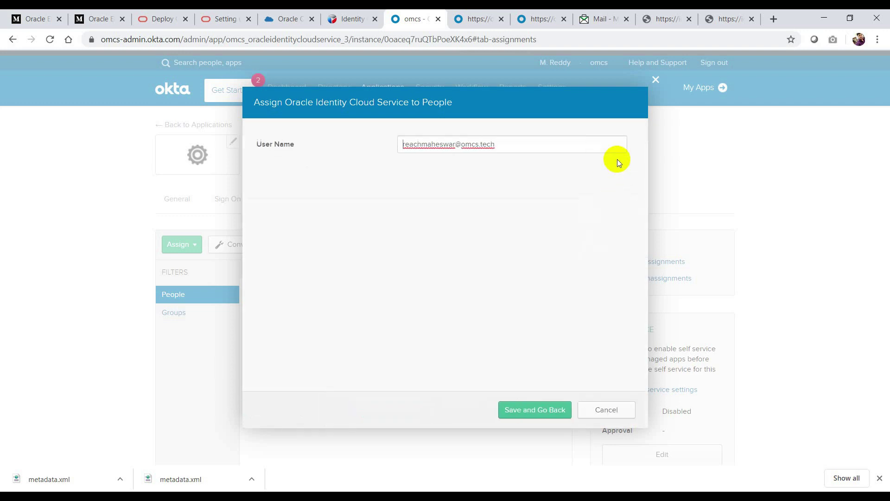
pyautogui.click(538, 410)
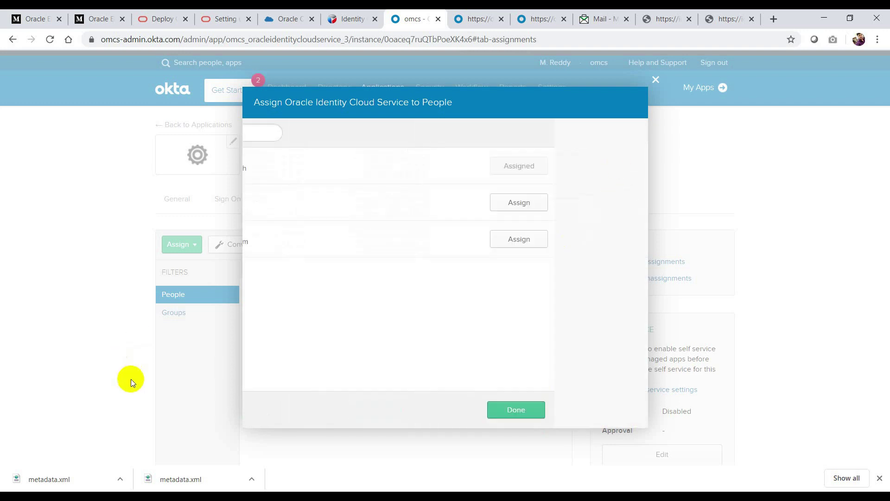
pyautogui.click(610, 411)
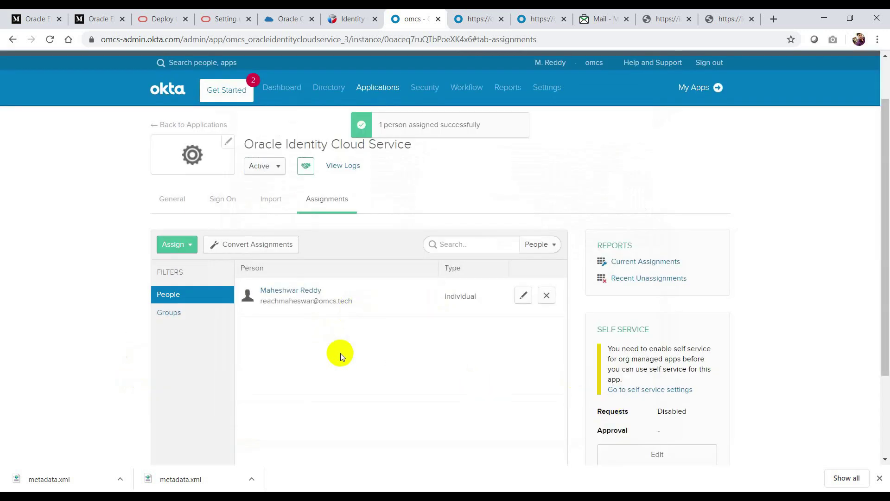
# - Review the Okta app's general settings and its list of assigned people
pyautogui.scroll(-2, 338, 355)
pyautogui.scroll(3, 333, 360)
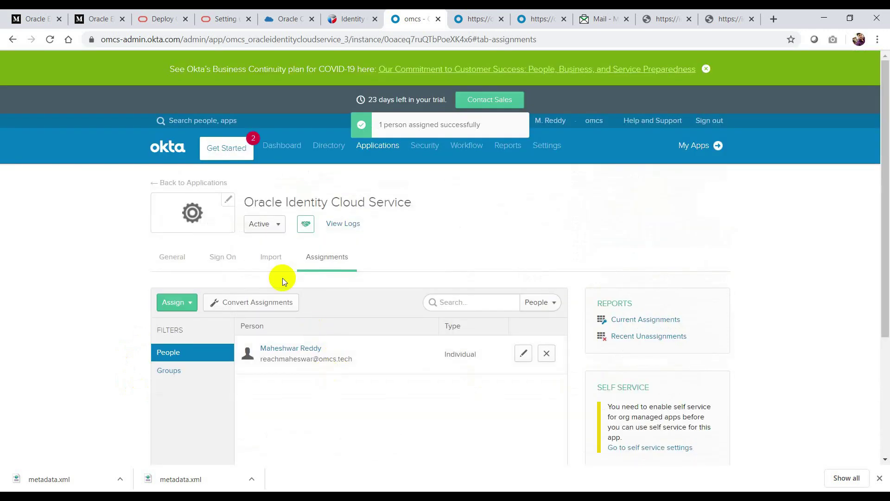
pyautogui.click(225, 263)
pyautogui.click(173, 258)
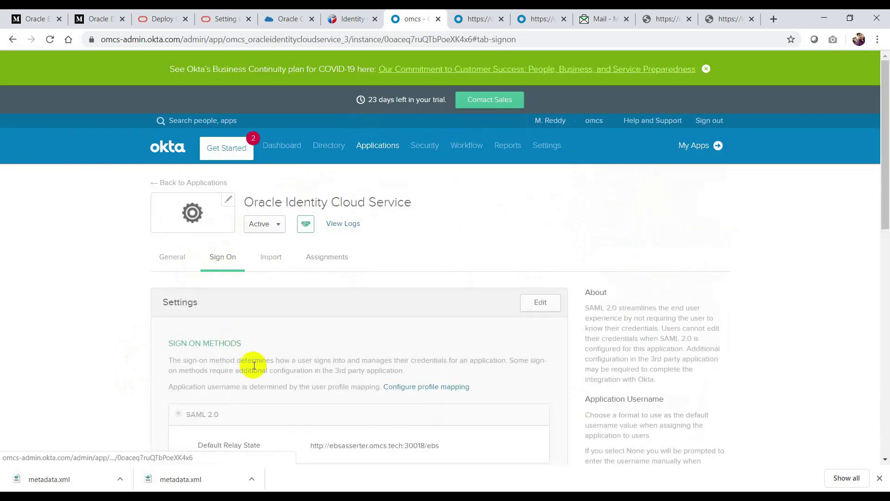
pyautogui.scroll(-5, 317, 387)
pyautogui.scroll(5, 313, 398)
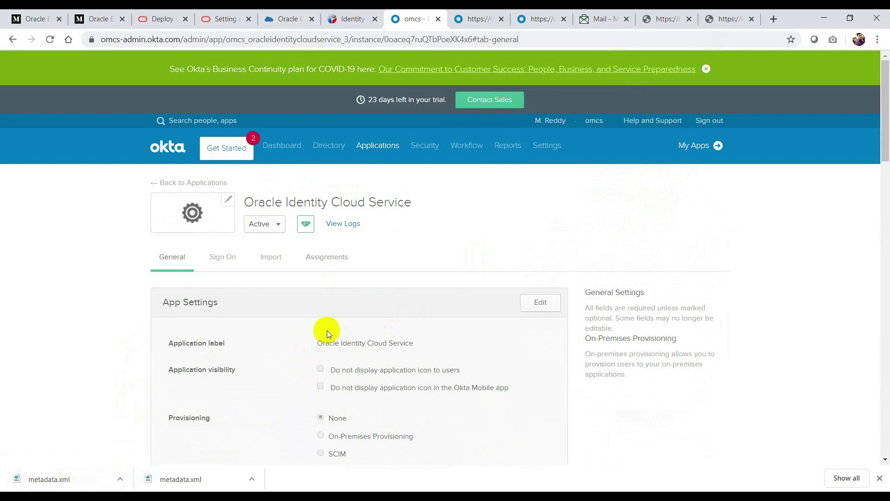
pyautogui.click(327, 256)
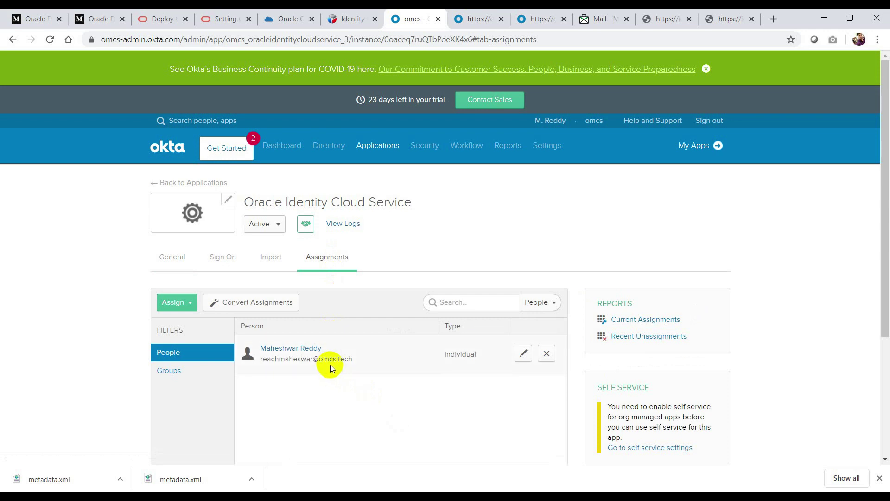
# - Read the Oracle tutorial section on configuring Oracle Identity Cloud Service as a Service Provider
pyautogui.click(282, 18)
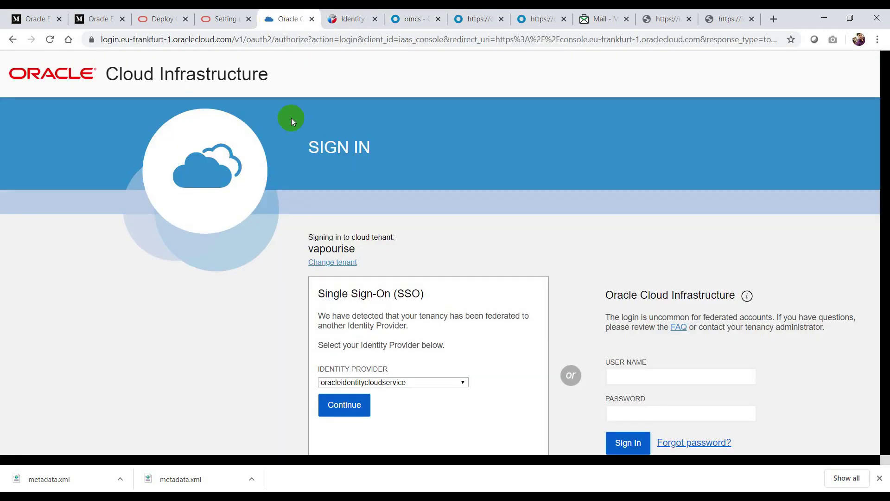
pyautogui.click(224, 10)
pyautogui.scroll(-6, 343, 320)
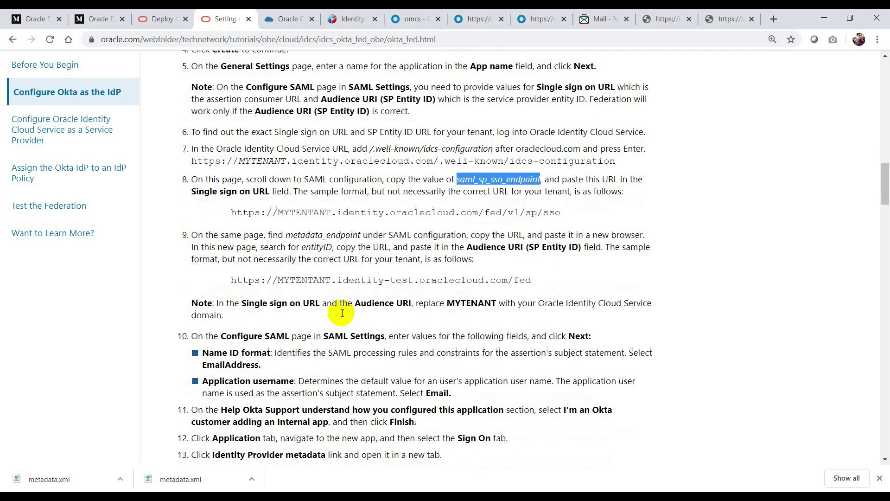
pyautogui.scroll(-15, 342, 313)
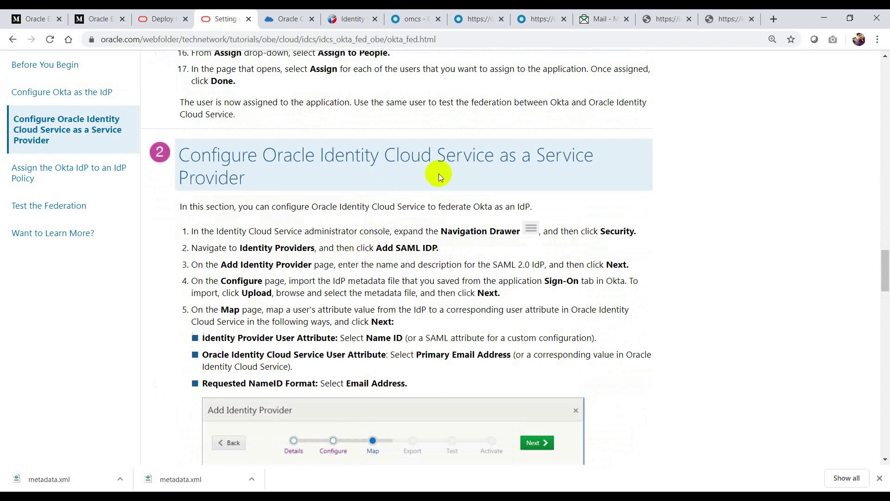
# - Switch to the Oracle Identity Cloud Service console and open the Identity Providers page in the Security section
pyautogui.click(349, 15)
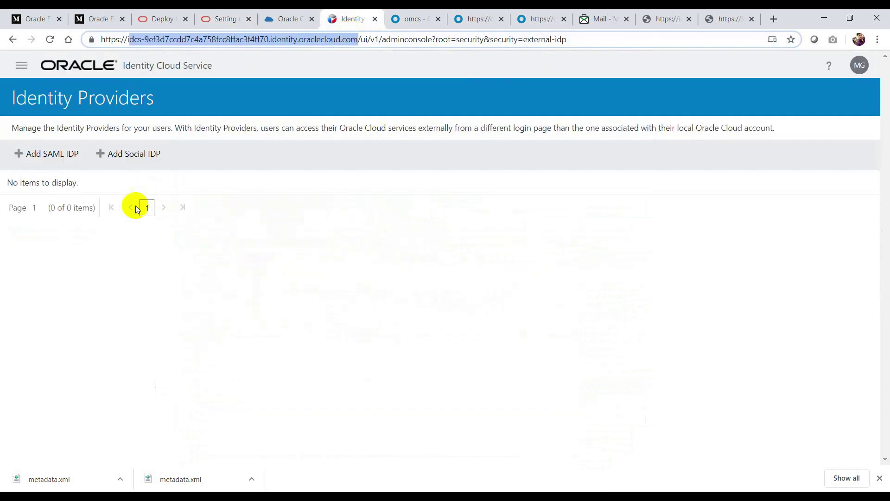
pyautogui.click(22, 65)
pyautogui.scroll(-2, 75, 325)
pyautogui.scroll(2, 74, 322)
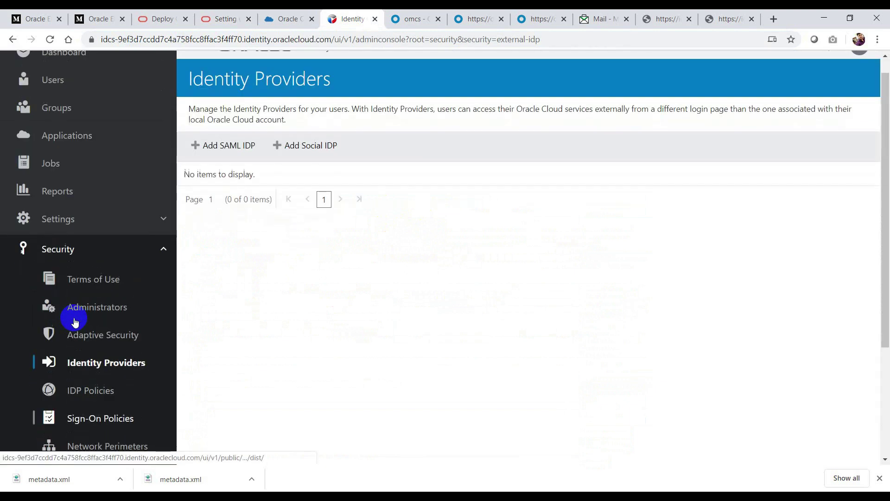
pyautogui.scroll(-4, 73, 315)
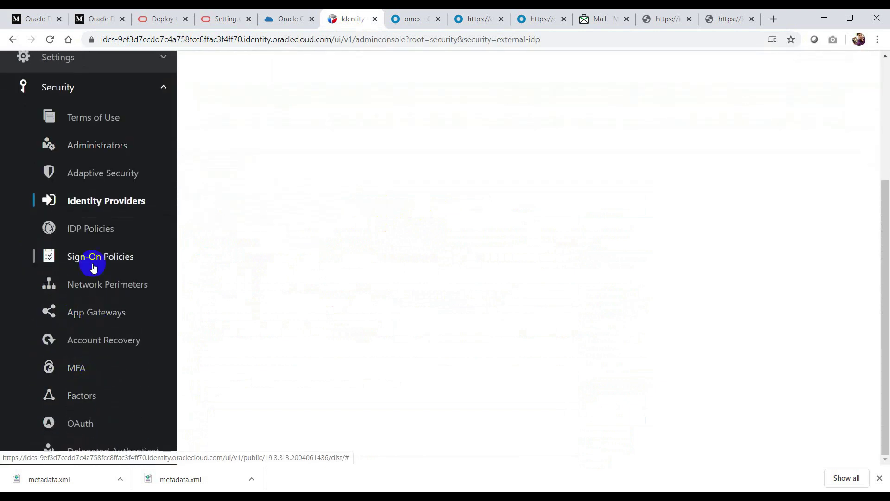
pyautogui.click(105, 202)
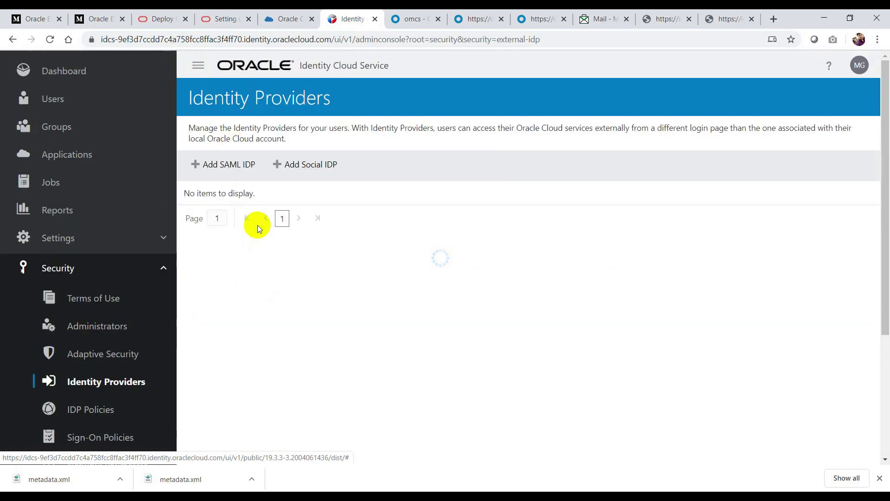
pyautogui.click(199, 66)
# - Start adding a SAML identity provider with the name and description Okta IDP, and continue to Configure
pyautogui.click(52, 154)
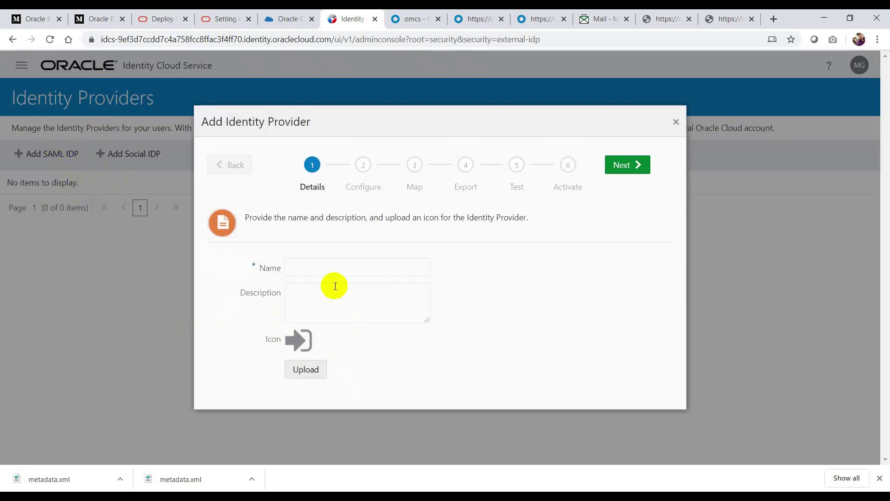
pyautogui.click(320, 268)
pyautogui.write('Okta IDP')
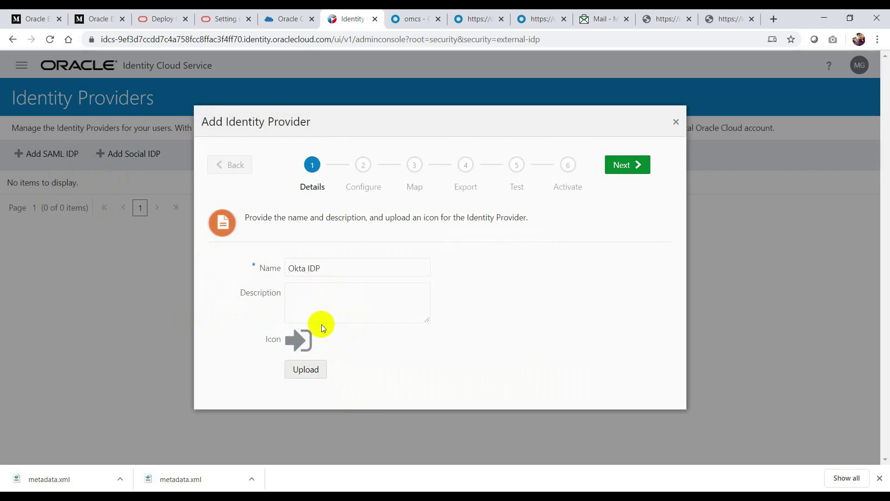
pyautogui.click(324, 305)
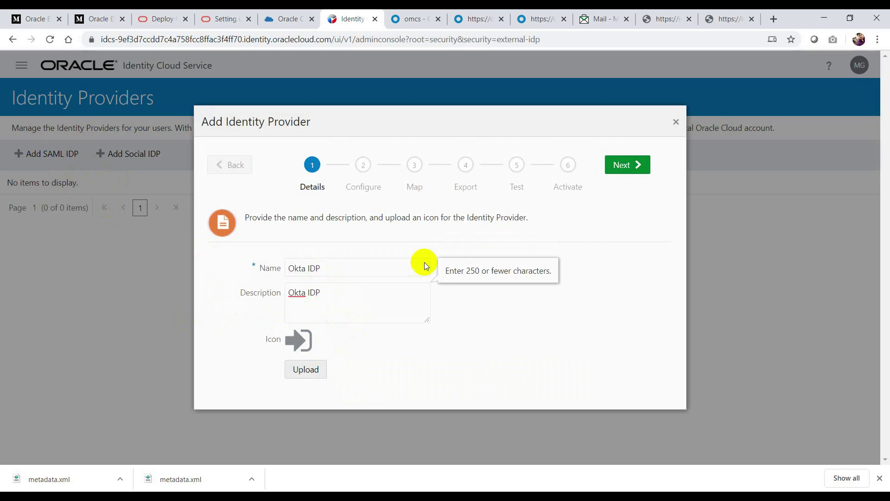
pyautogui.click(629, 163)
# - Import metadata.xml as the Identity Provider metadata, keep SHA-256 as the signature hashing algorithm, and continue to Map
pyautogui.click(553, 288)
pyautogui.doubleClick(341, 212)
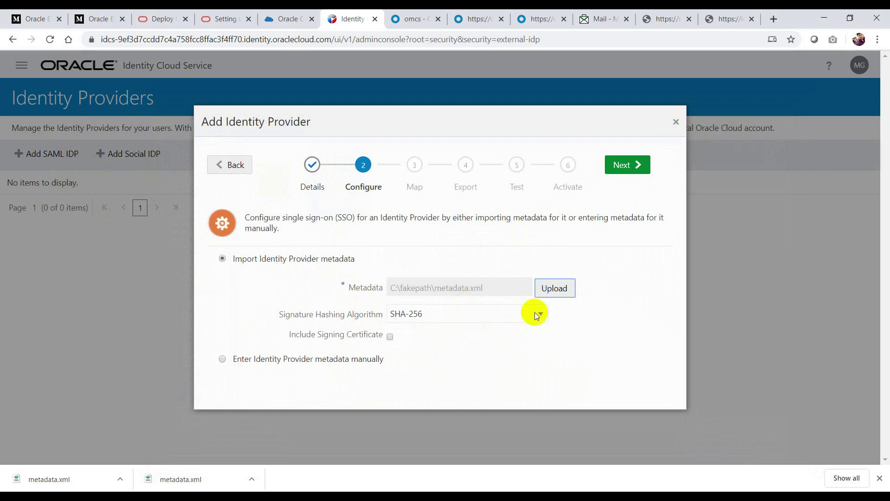
pyautogui.click(629, 165)
# - Map the identity provider's Name ID to Primary Email Address, set the requested NameID format to Email Address, and continue
pyautogui.click(431, 273)
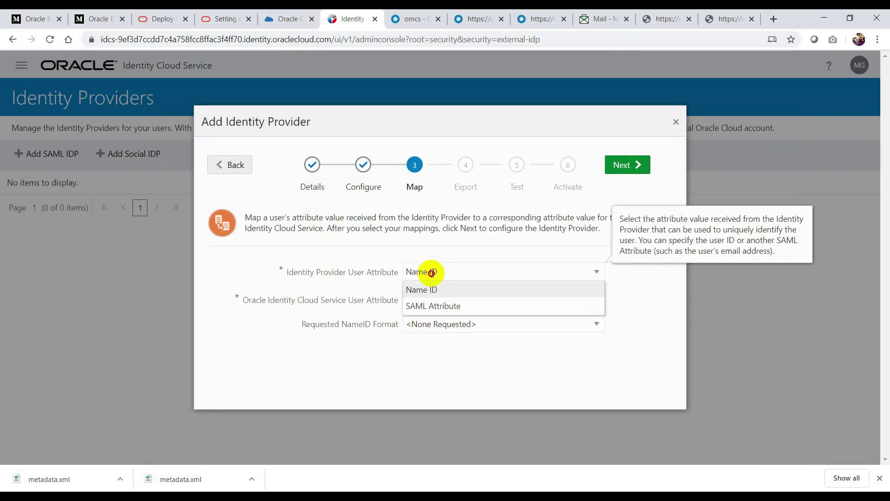
pyautogui.click(376, 292)
pyautogui.click(423, 299)
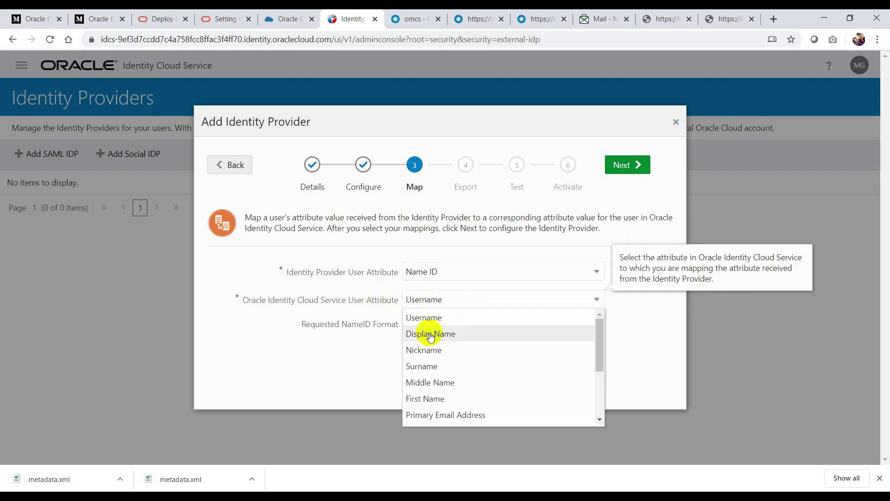
pyautogui.click(428, 414)
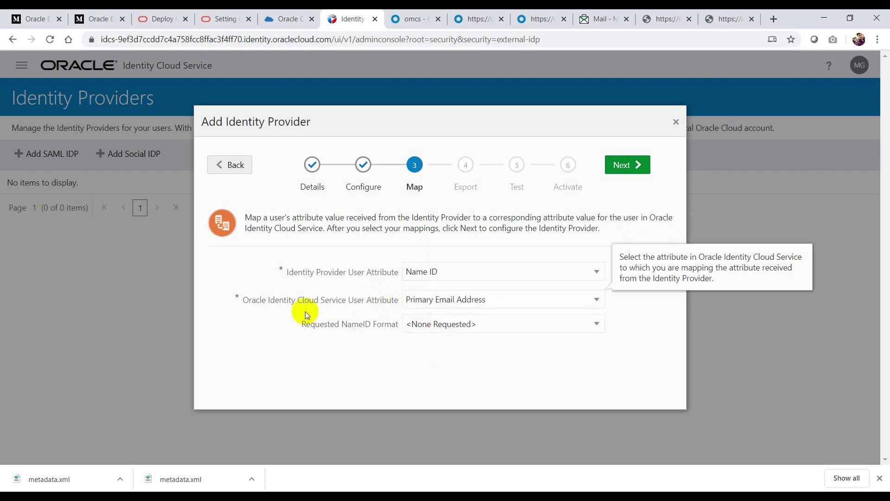
pyautogui.click(453, 323)
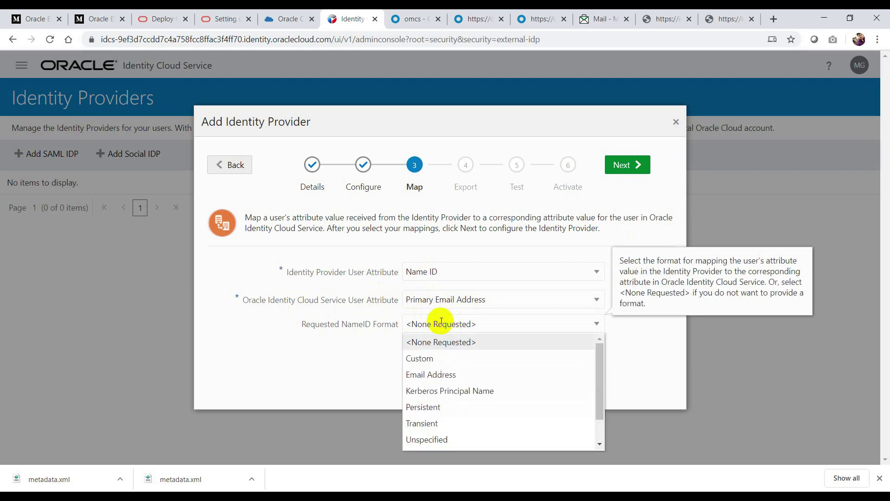
pyautogui.click(432, 374)
pyautogui.click(626, 166)
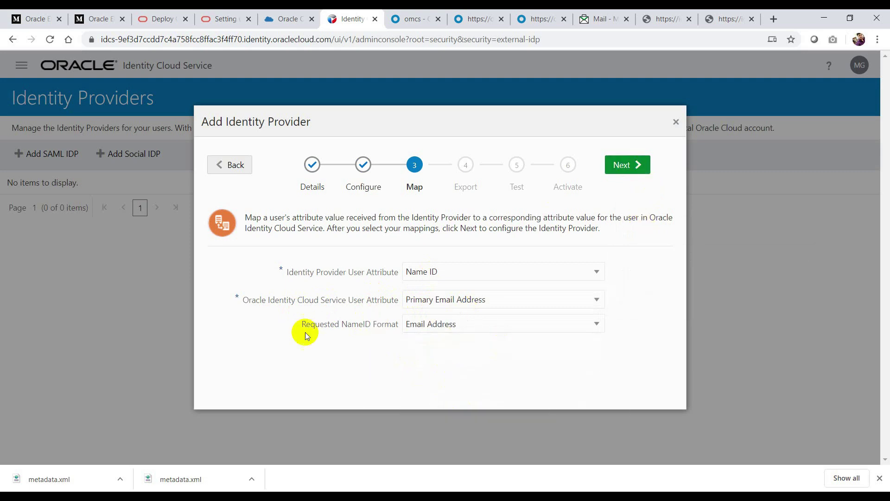
# - Review the service provider export details, continue to the Test stage, and finish adding the Okta IDP without testing it there
pyautogui.scroll(-5, 586, 316)
pyautogui.scroll(5, 407, 338)
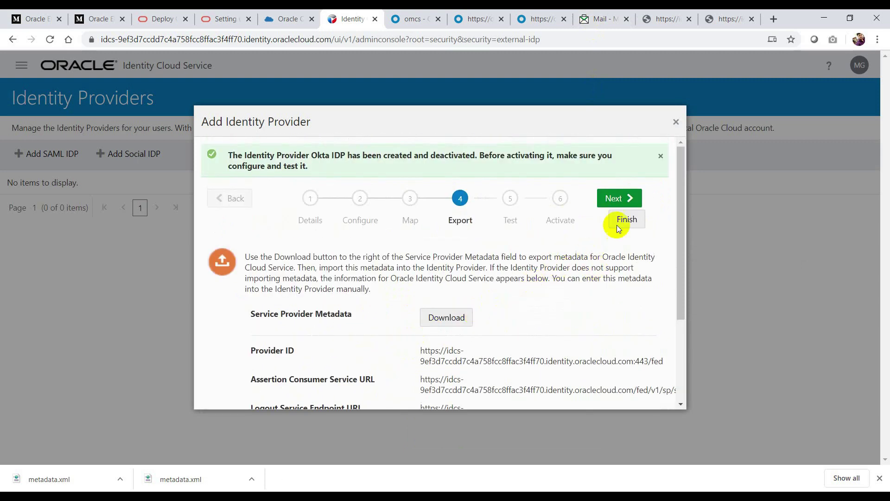
pyautogui.click(622, 201)
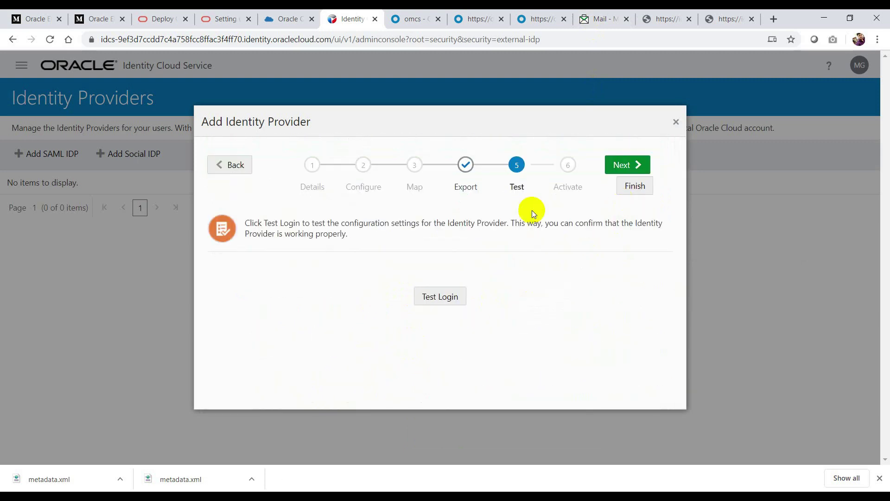
pyautogui.click(635, 186)
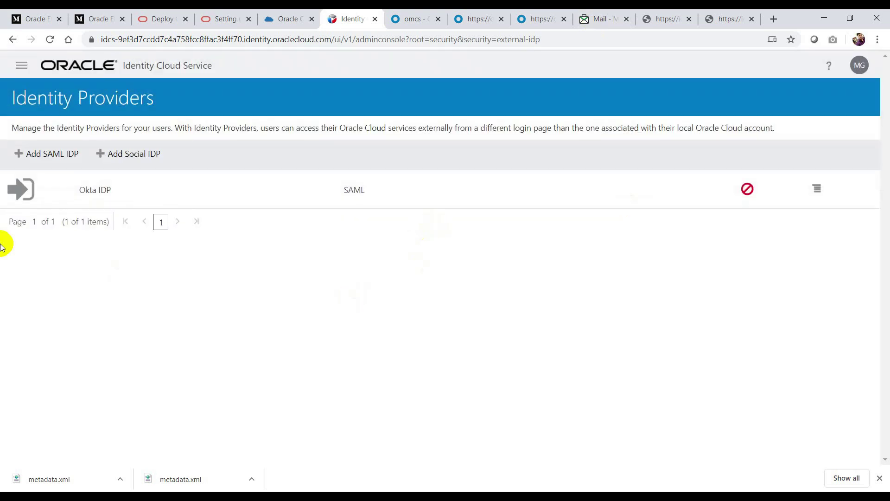
# - Test the Okta IDP connection and examine the NameID email address reported in the test result
pyautogui.click(817, 190)
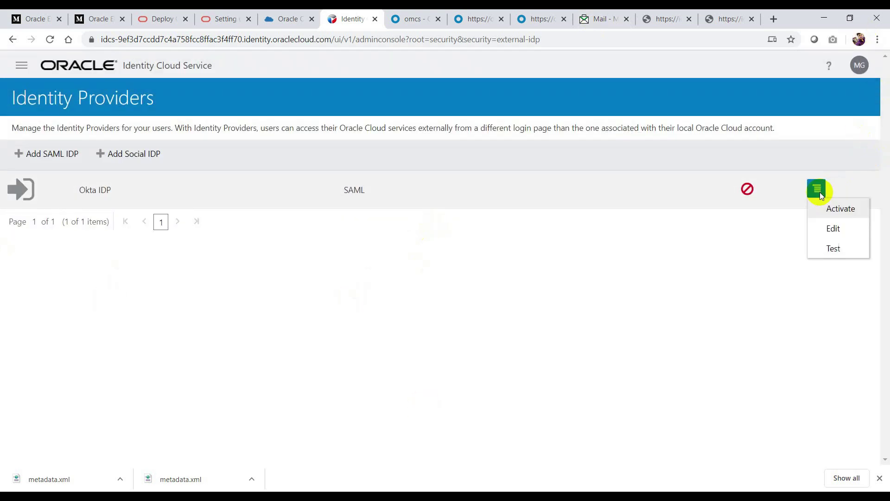
pyautogui.click(842, 249)
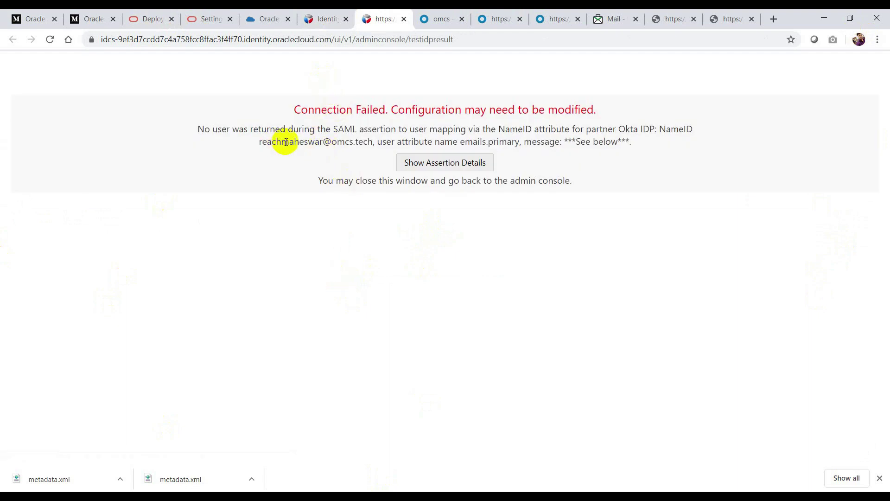
pyautogui.moveTo(259, 141)
pyautogui.mouseDown()
pyautogui.moveTo(377, 141)
pyautogui.moveTo(260, 141)
pyautogui.mouseUp()
pyautogui.click(372, 143)
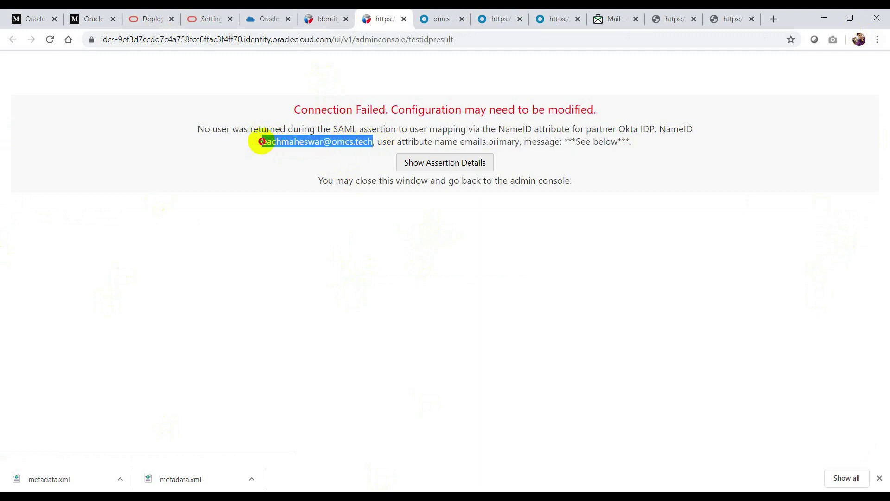
pyautogui.click(276, 149)
pyautogui.moveTo(261, 141); pyautogui.dragTo(370, 140)
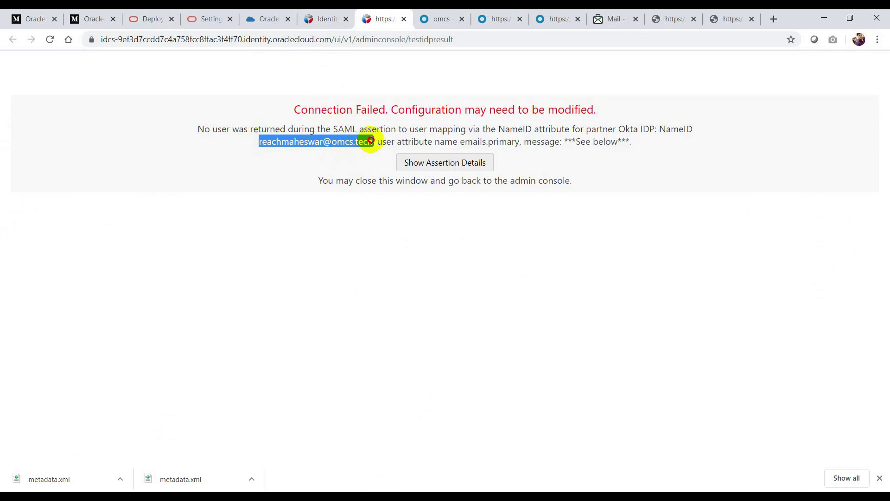
pyautogui.click(372, 145)
pyautogui.moveTo(372, 143); pyautogui.dragTo(258, 142)
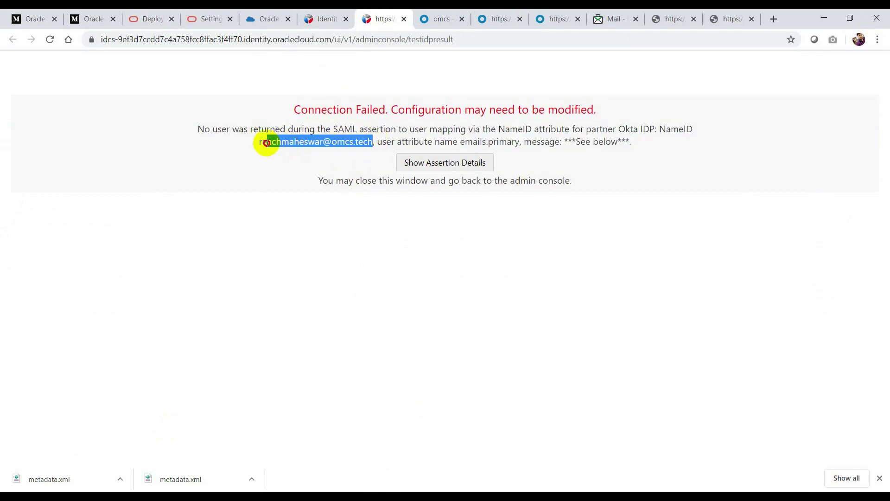
pyautogui.click(304, 144)
pyautogui.moveTo(259, 143)
pyautogui.mouseDown()
pyautogui.moveTo(364, 146)
pyautogui.moveTo(370, 139)
pyautogui.moveTo(261, 143)
pyautogui.mouseUp()
pyautogui.click(371, 151)
pyautogui.click(312, 62)
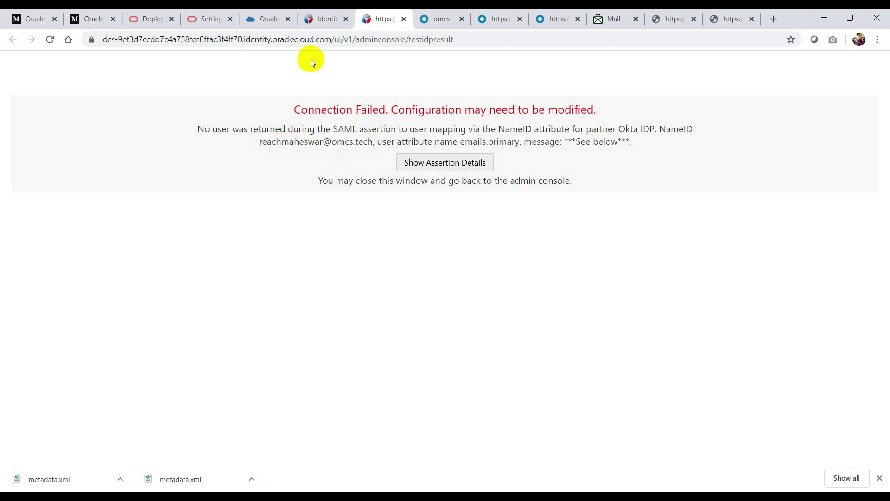
# - Add a user in Identity Cloud Service with the first name, last name and NameID email, using the email address as the user name
pyautogui.click(324, 19)
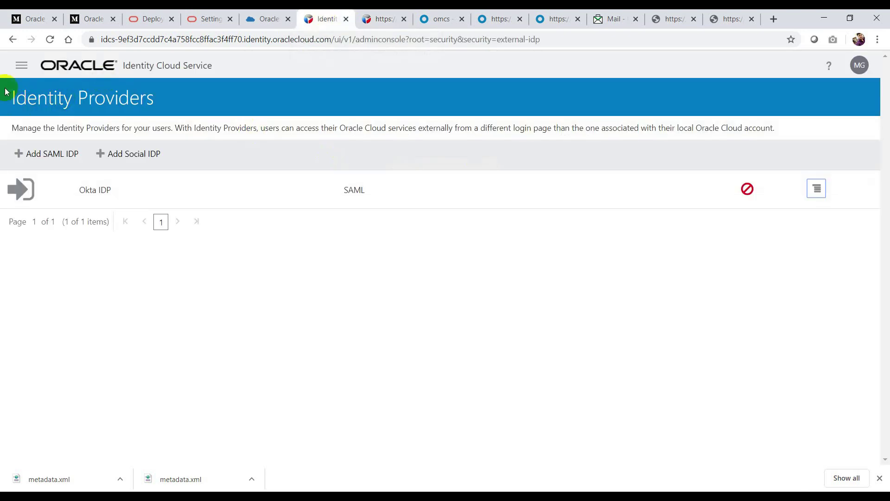
pyautogui.click(21, 65)
pyautogui.click(53, 99)
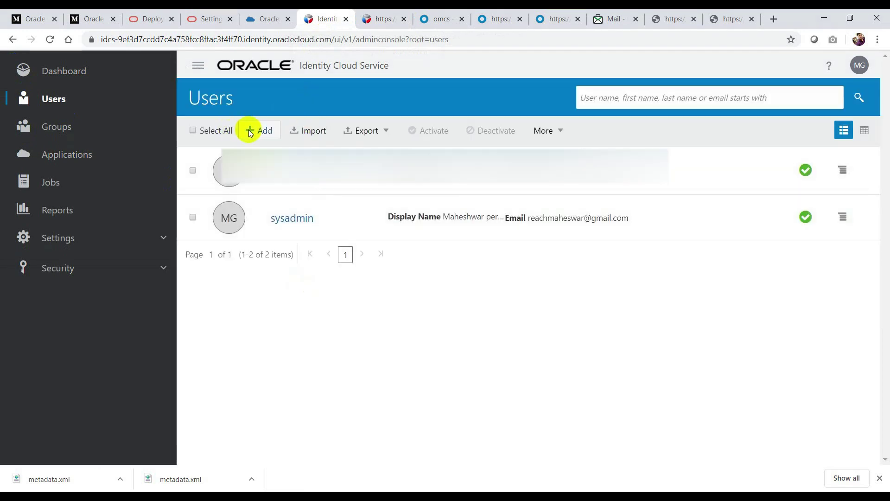
pyautogui.click(269, 132)
pyautogui.click(412, 177)
pyautogui.click(404, 208)
pyautogui.click(402, 203)
pyautogui.write('Gade')
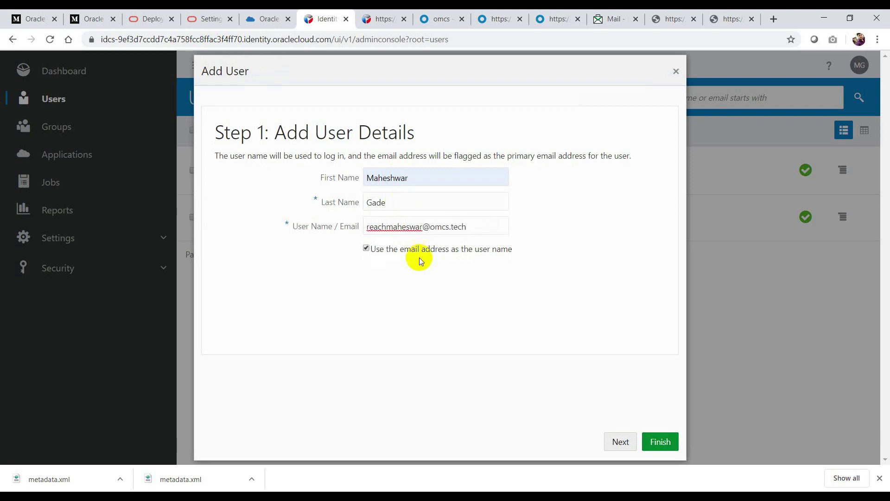
pyautogui.click(423, 287)
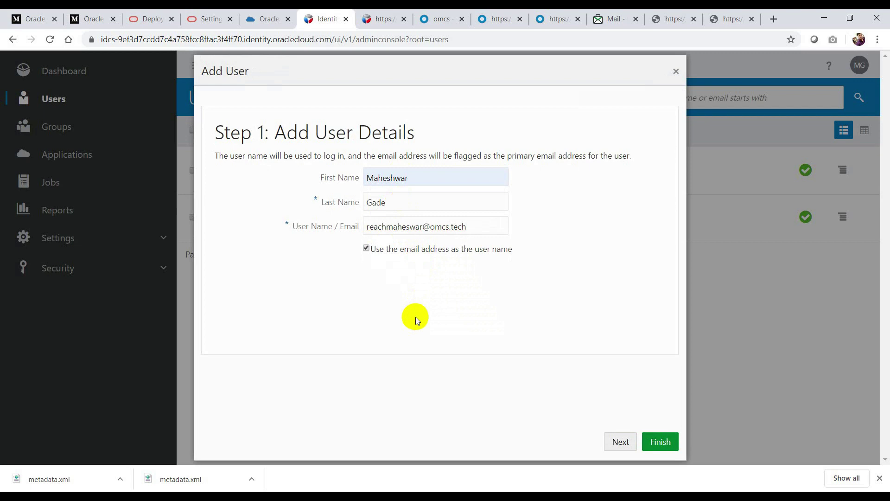
pyautogui.click(661, 442)
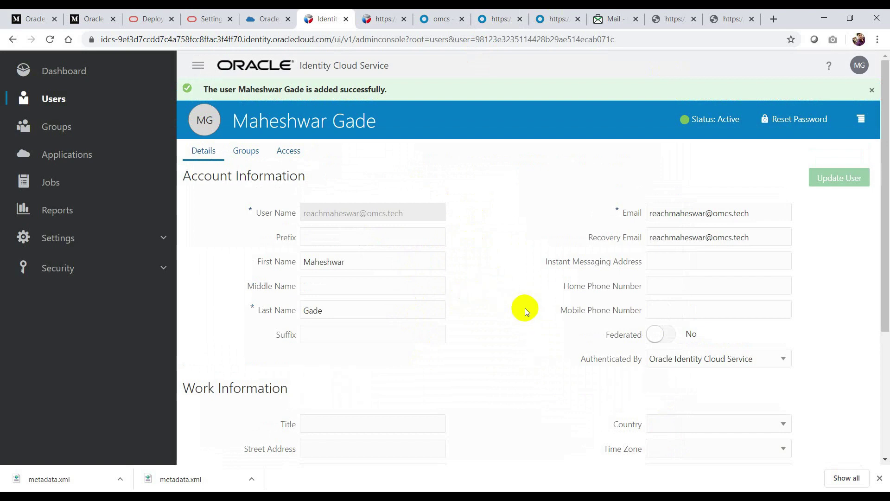
# - Return to the Identity Providers page in the Security section, test the Okta IDP again, and check the connection result
pyautogui.click(380, 14)
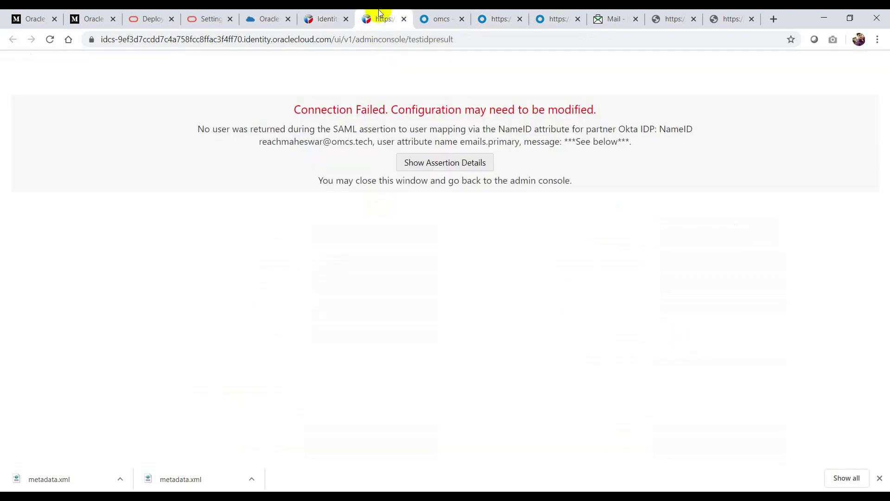
pyautogui.click(324, 17)
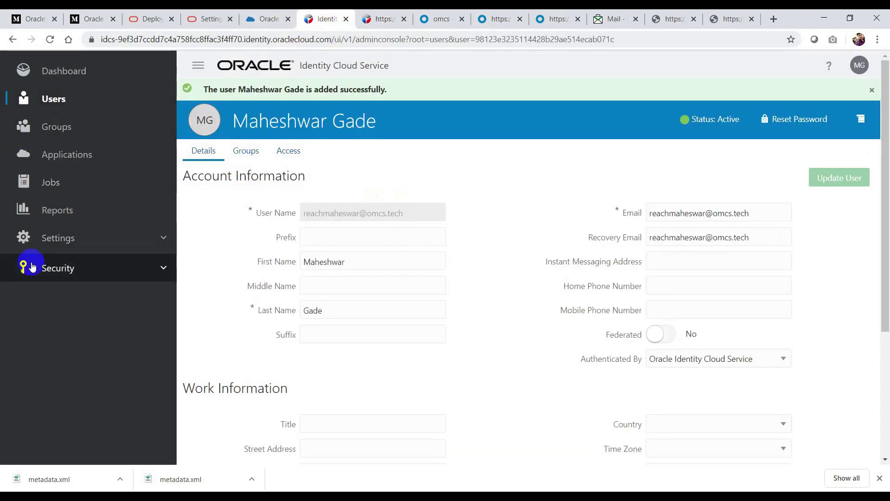
pyautogui.click(56, 272)
pyautogui.click(103, 382)
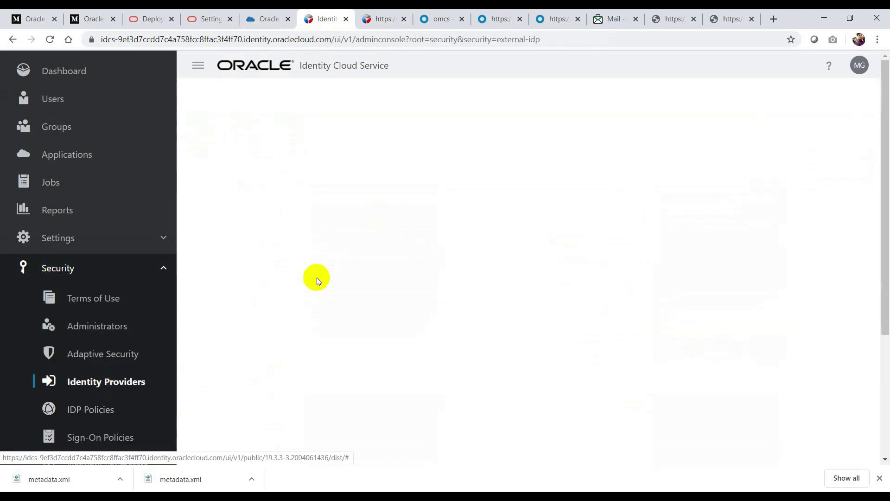
pyautogui.click(198, 64)
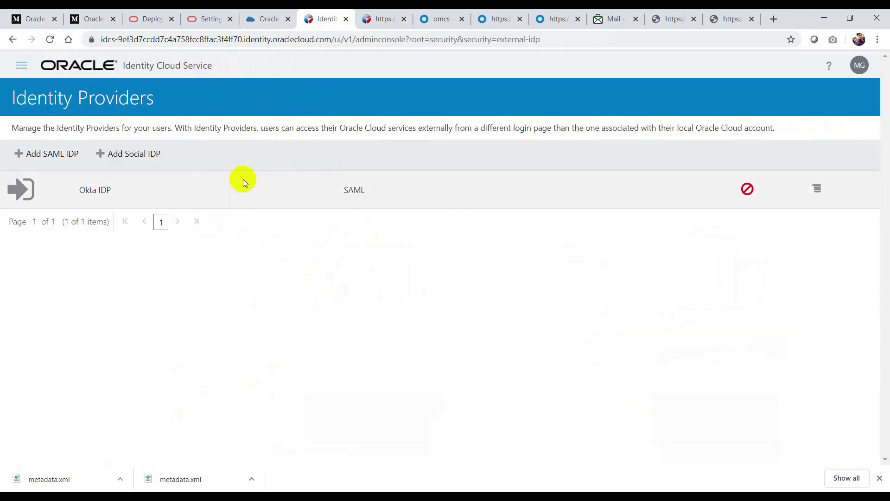
pyautogui.click(815, 186)
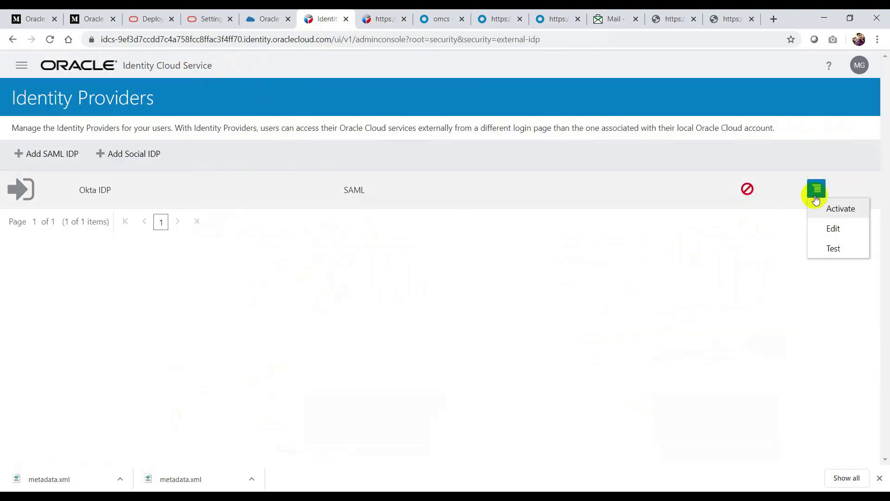
pyautogui.click(833, 250)
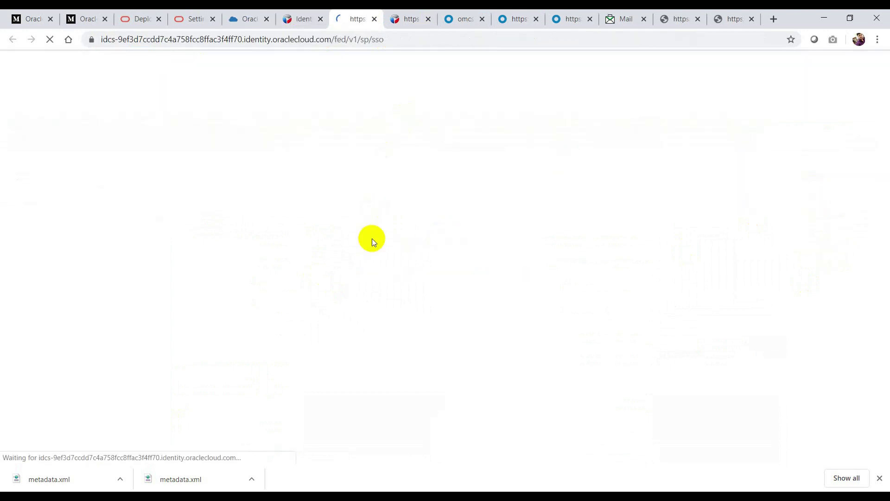
pyautogui.moveTo(375, 114); pyautogui.dragTo(583, 131)
pyautogui.click(581, 132)
pyautogui.moveTo(376, 115); pyautogui.dragTo(593, 129)
pyautogui.click(592, 129)
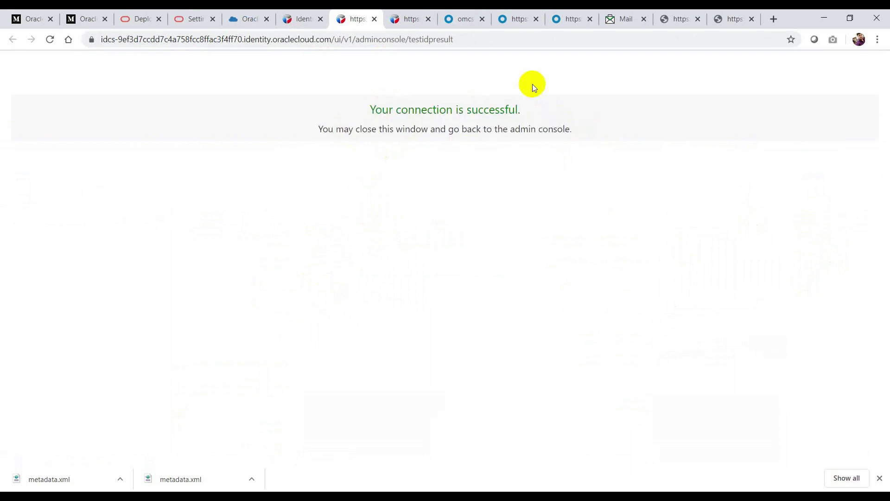
# - Activate the Okta IDP on the Identity Providers page and confirm the activation
pyautogui.click(304, 18)
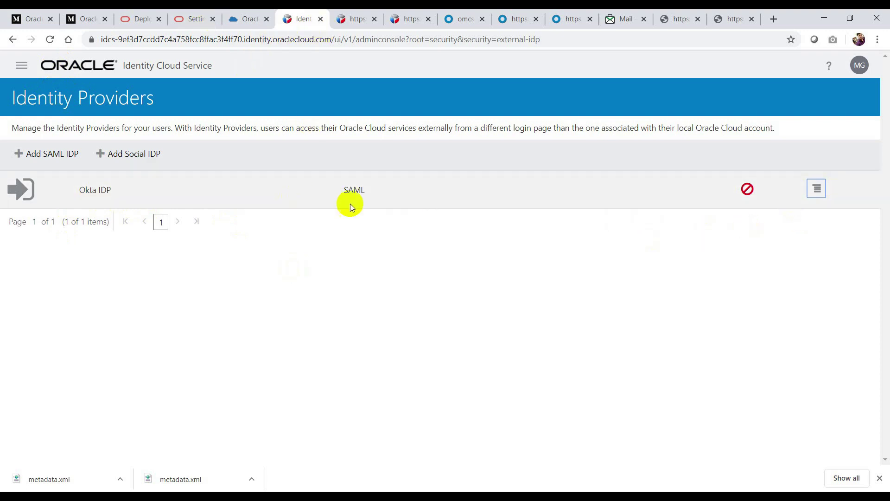
pyautogui.click(823, 192)
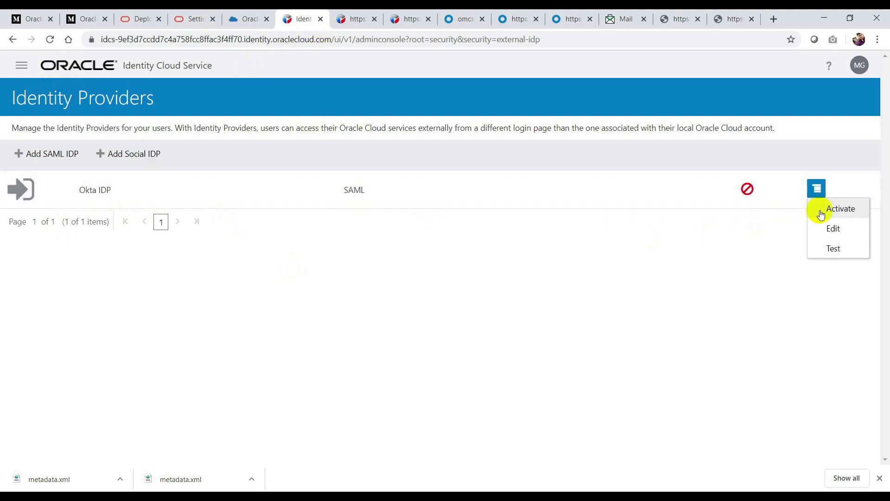
pyautogui.click(658, 232)
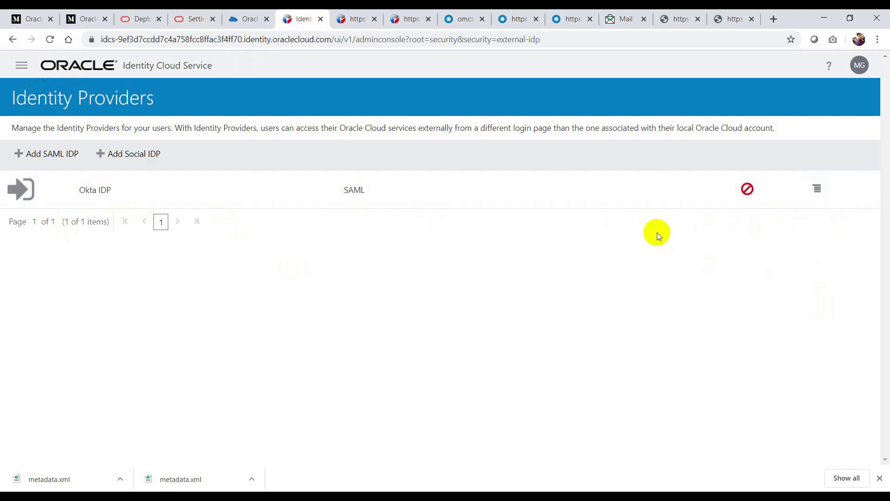
pyautogui.click(819, 188)
pyautogui.click(836, 207)
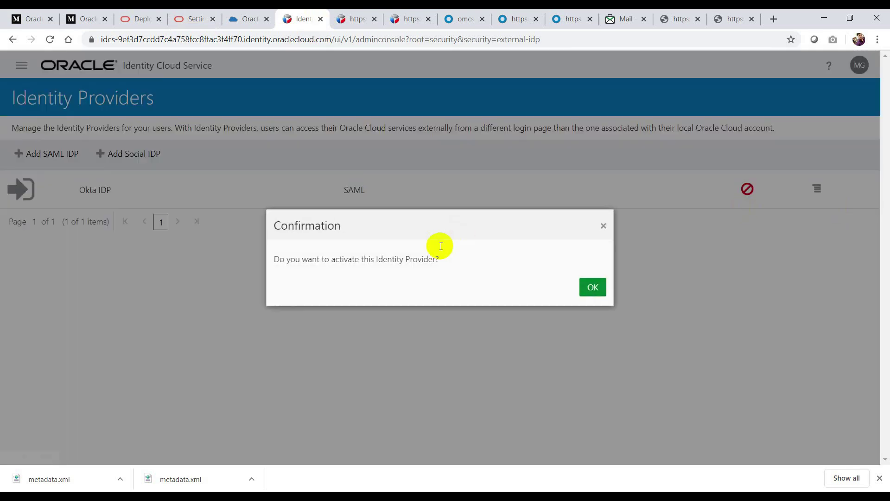
pyautogui.click(601, 288)
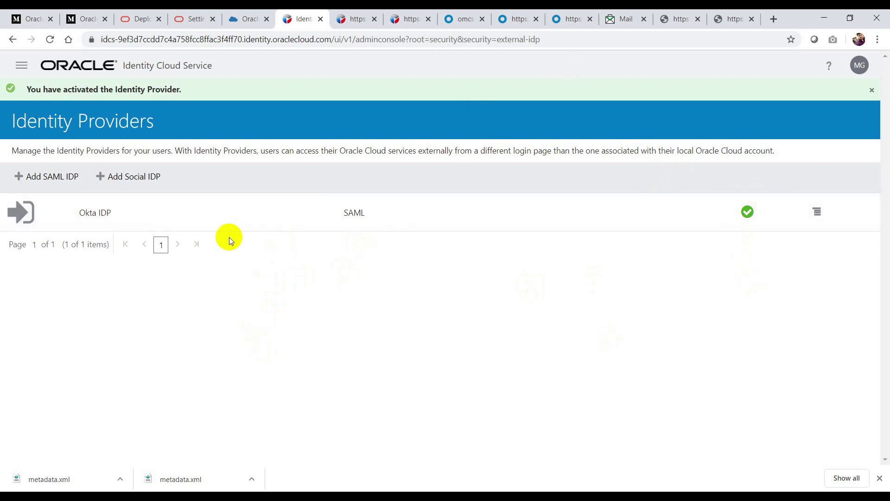
# - Open the Default Identity Provider Policy from the IDP Policies page in the Security section
pyautogui.click(18, 70)
pyautogui.scroll(-2, 93, 392)
pyautogui.click(98, 304)
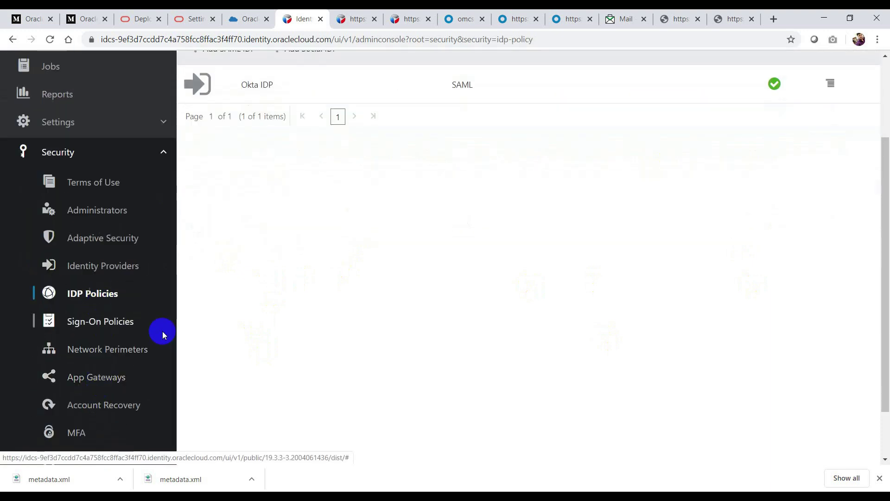
pyautogui.scroll(3, 236, 195)
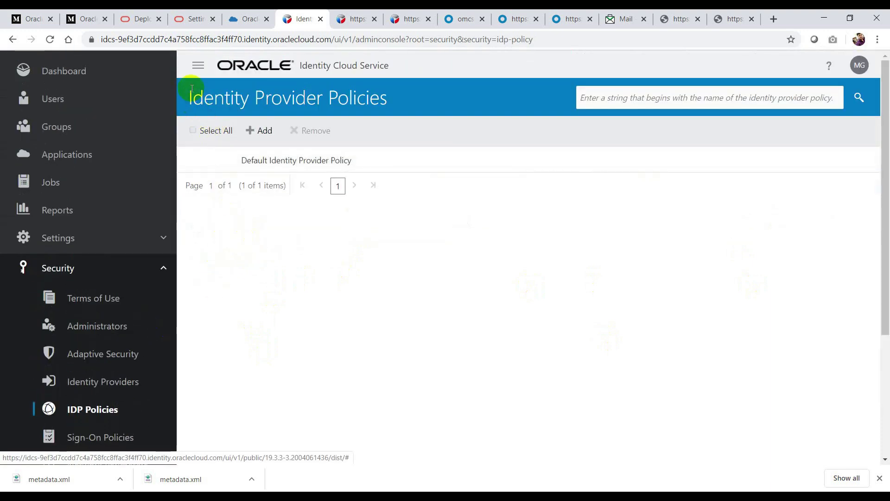
pyautogui.click(195, 72)
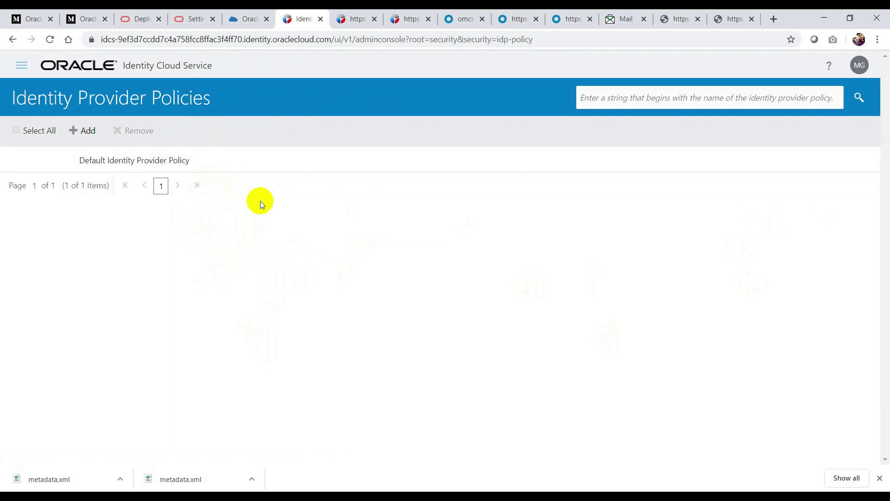
pyautogui.click(116, 162)
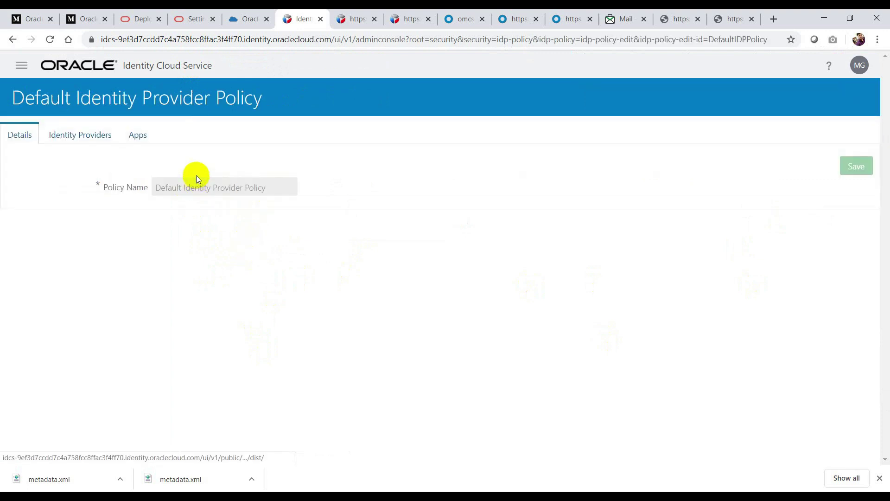
# - Assign Okta IDP to the identity providers of the Default Identity Provider Policy and return to the policy's details
pyautogui.click(83, 133)
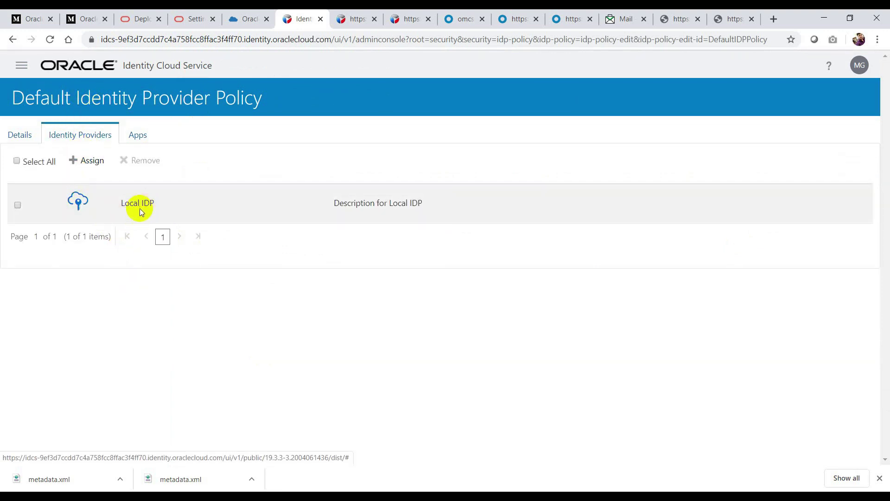
pyautogui.click(88, 163)
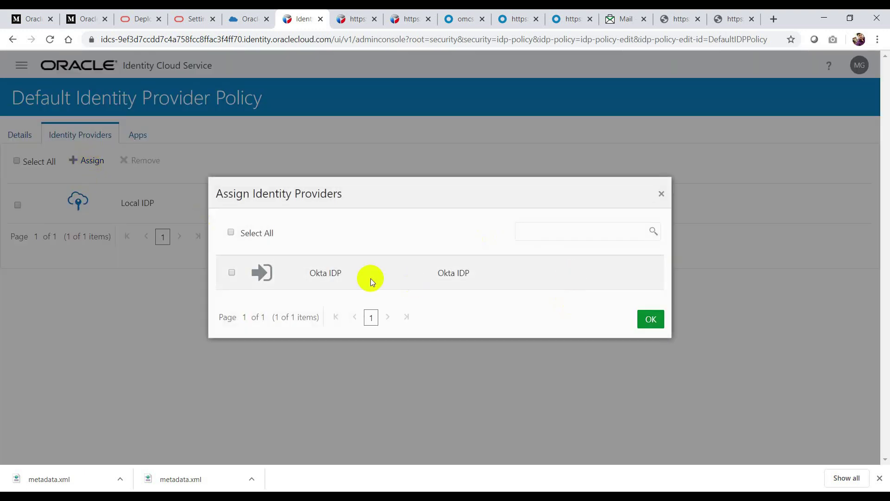
pyautogui.click(231, 273)
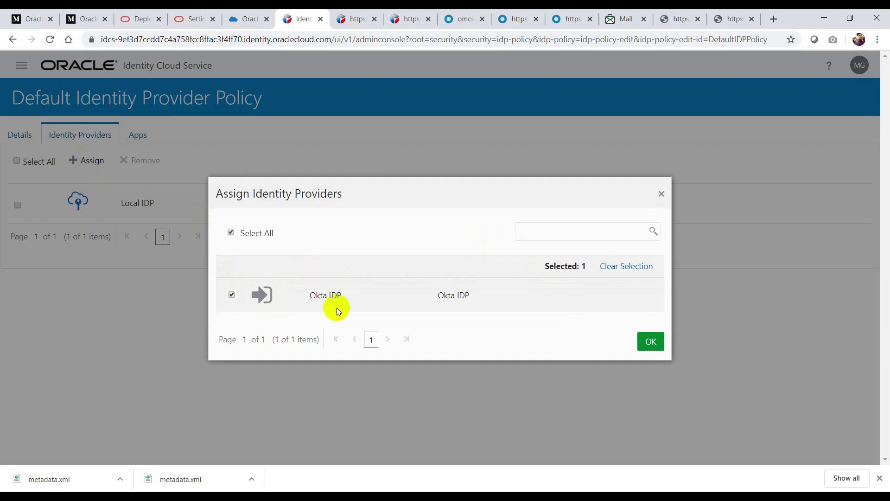
pyautogui.click(650, 341)
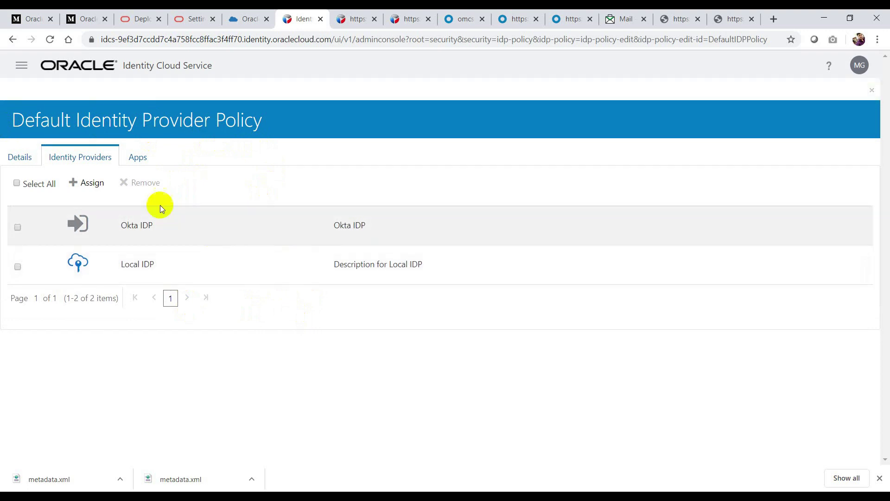
pyautogui.click(28, 138)
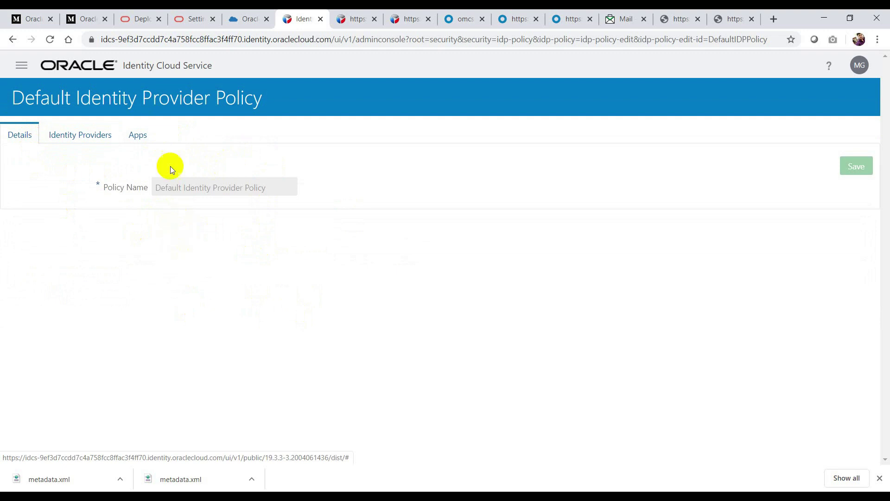
# - Review the policy's identity providers, then switch to Firefox and open the Okta login through Okta IDP on the Oracle Cloud sign-in page
pyautogui.click(79, 135)
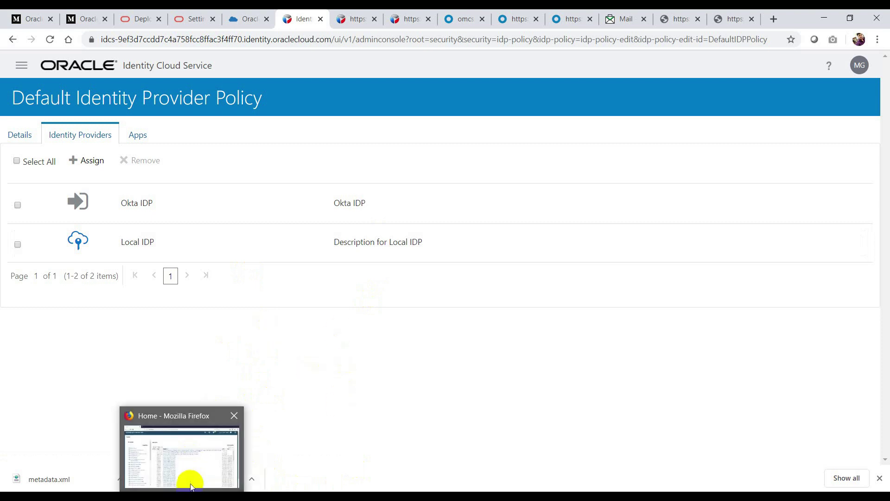
pyautogui.click(188, 477)
pyautogui.click(859, 64)
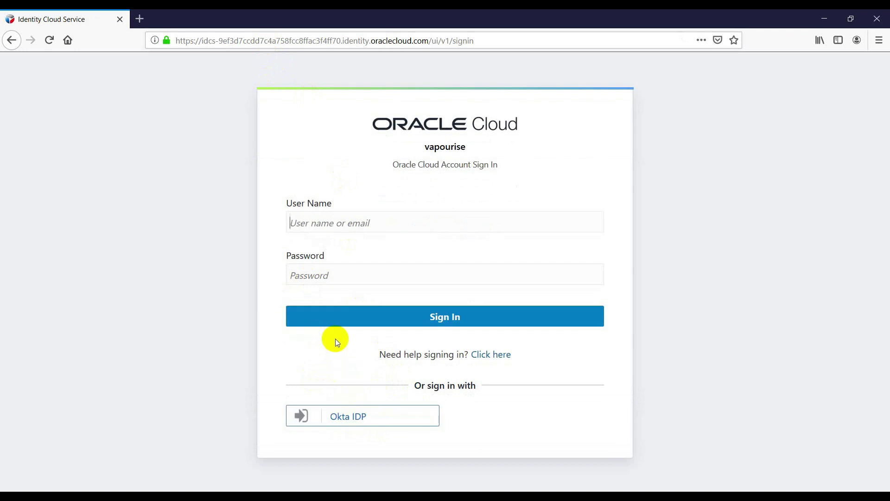
pyautogui.click(363, 421)
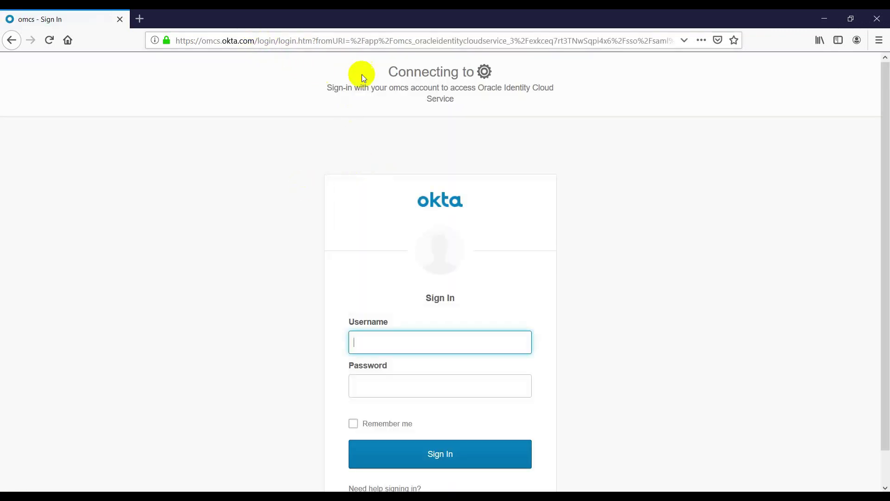
pyautogui.scroll(-1, 378, 340)
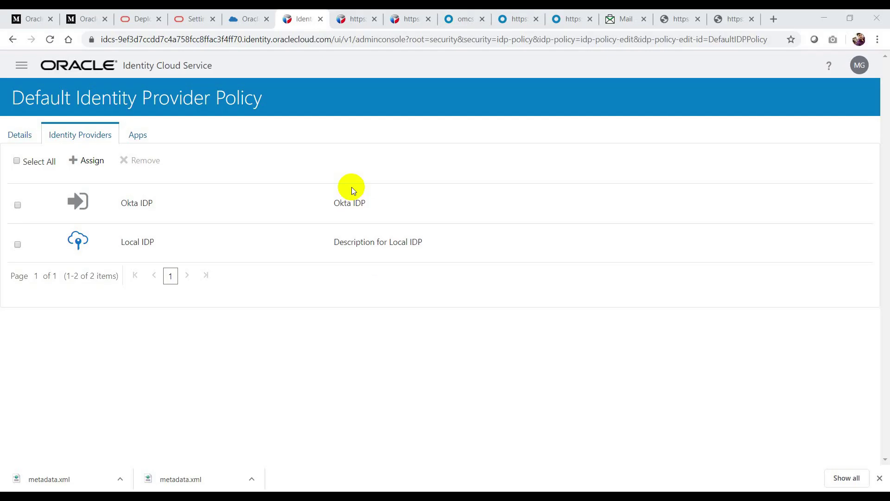
# - Assign the EBS Asserter application to the user with the omcs.tech email account in Identity Cloud Service
pyautogui.click(21, 67)
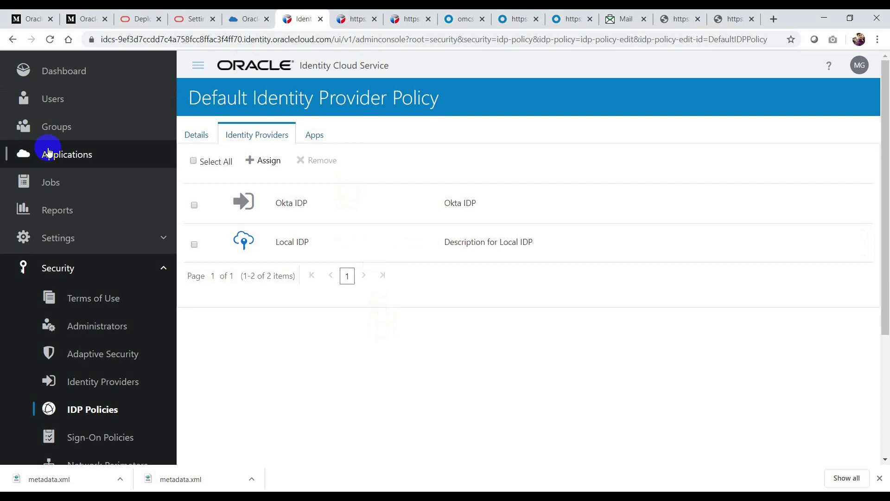
pyautogui.click(68, 103)
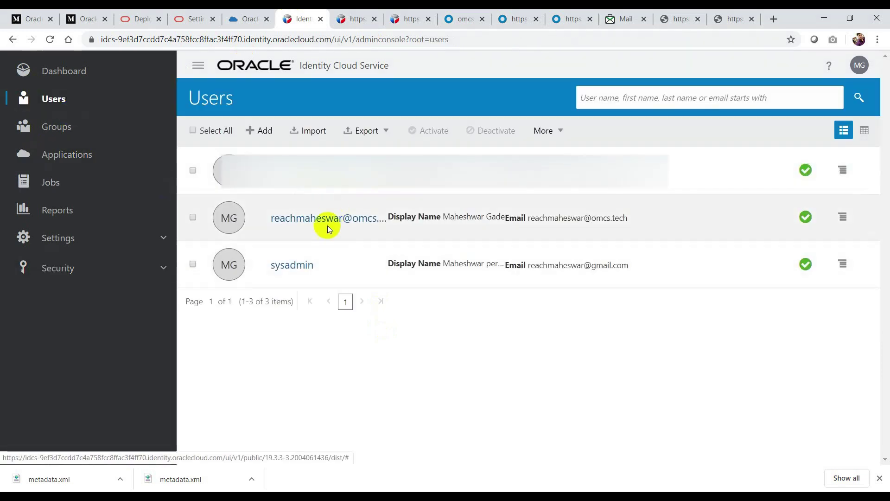
pyautogui.click(319, 223)
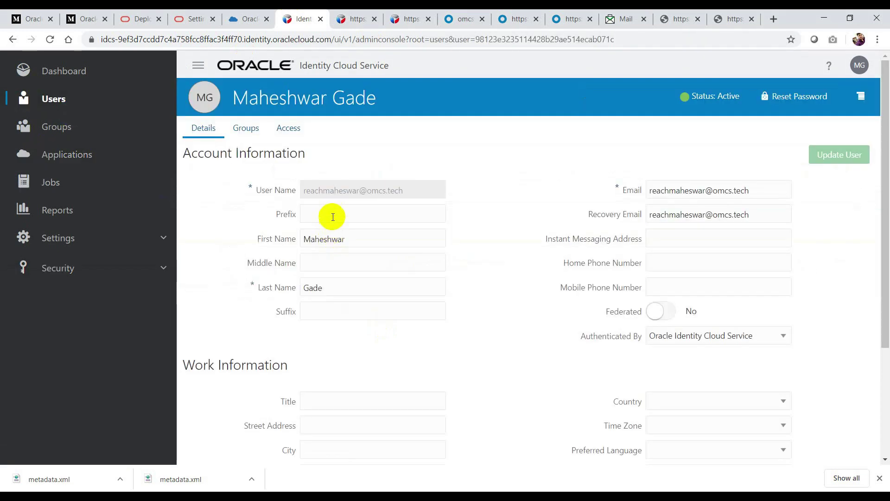
pyautogui.click(292, 135)
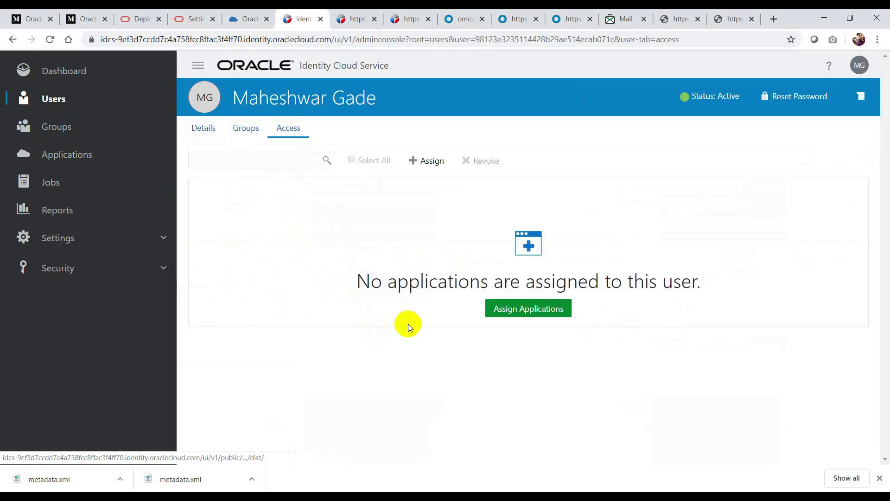
pyautogui.click(530, 309)
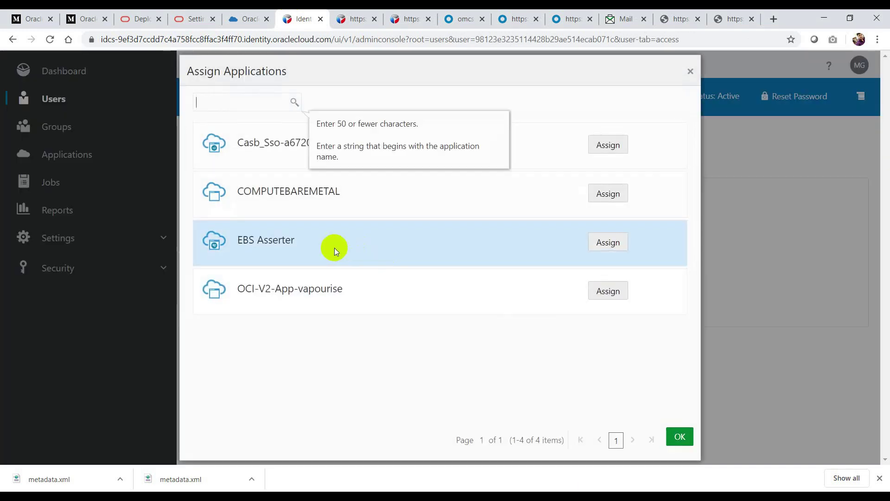
pyautogui.click(608, 242)
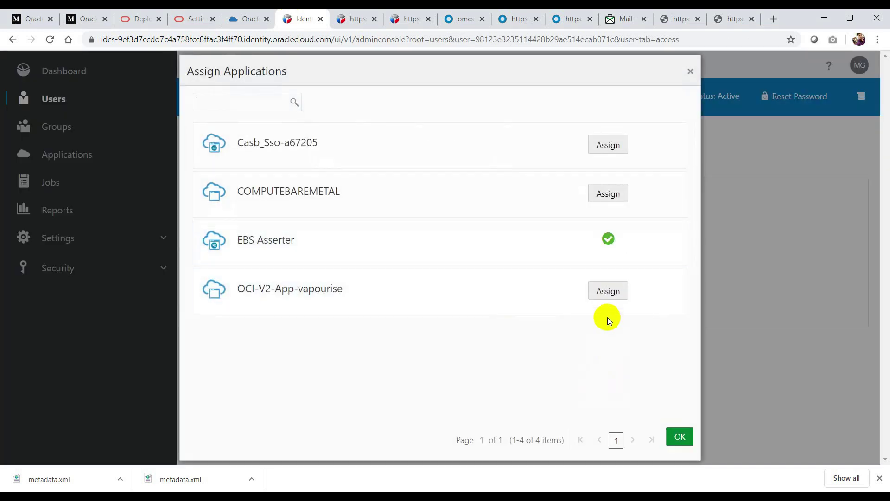
pyautogui.click(680, 436)
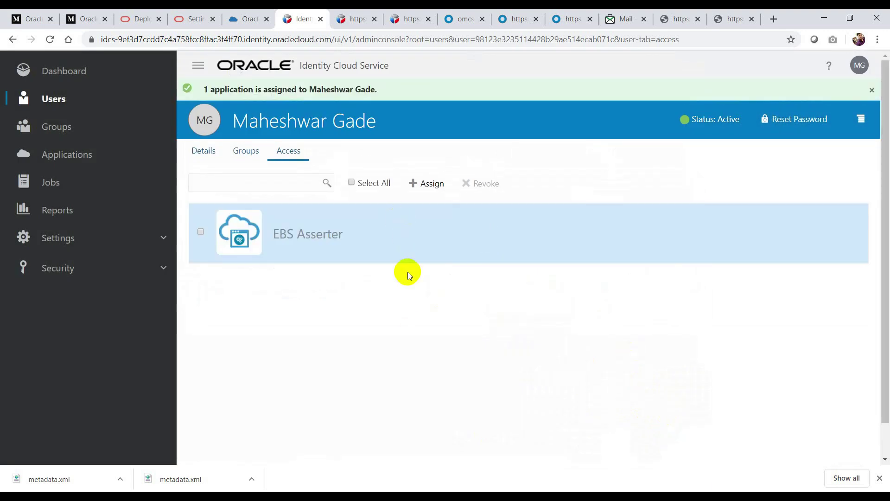
# - Reopen the omcs.tech user's details from the Users page and compare the User Name and Email values
pyautogui.click(198, 66)
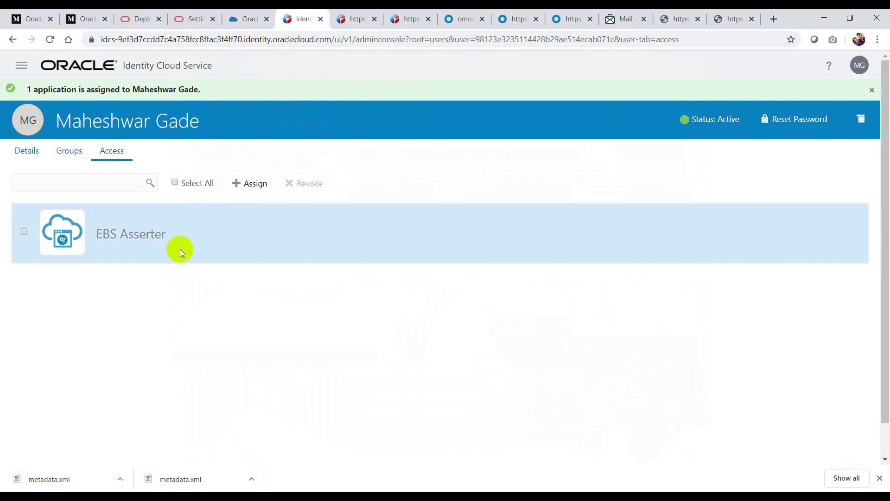
pyautogui.click(29, 67)
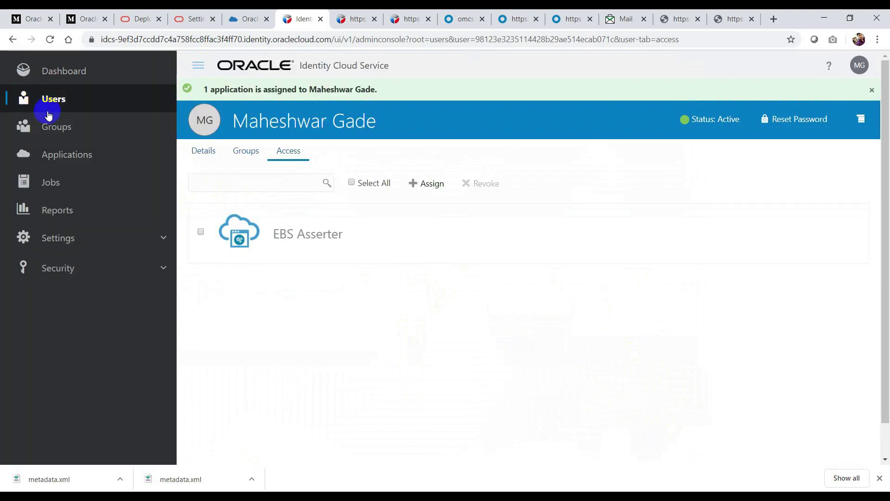
pyautogui.click(53, 99)
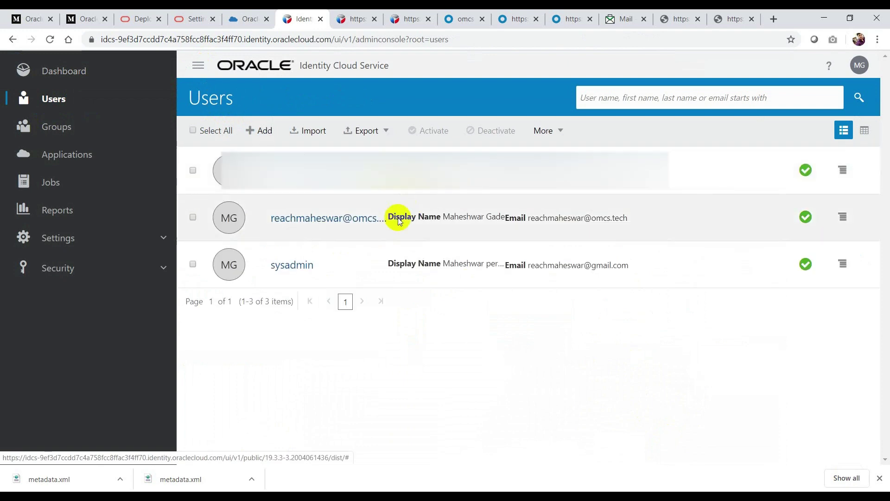
pyautogui.click(312, 229)
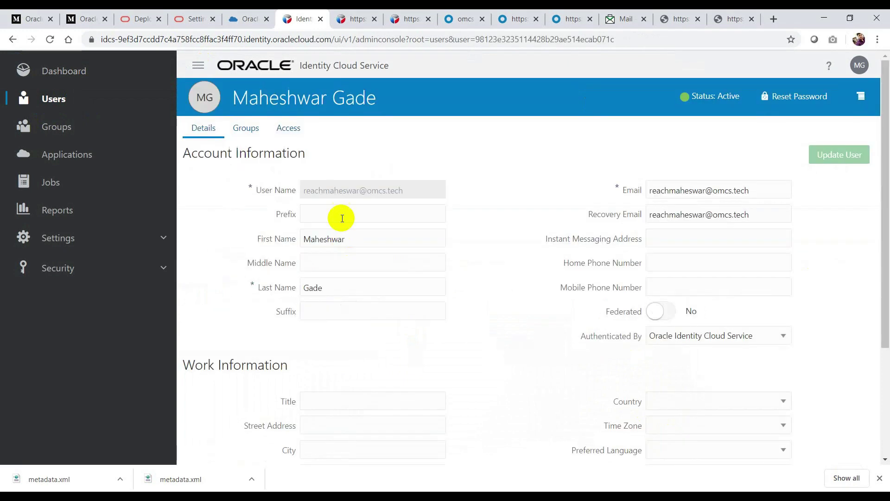
pyautogui.doubleClick(367, 191)
pyautogui.click(457, 165)
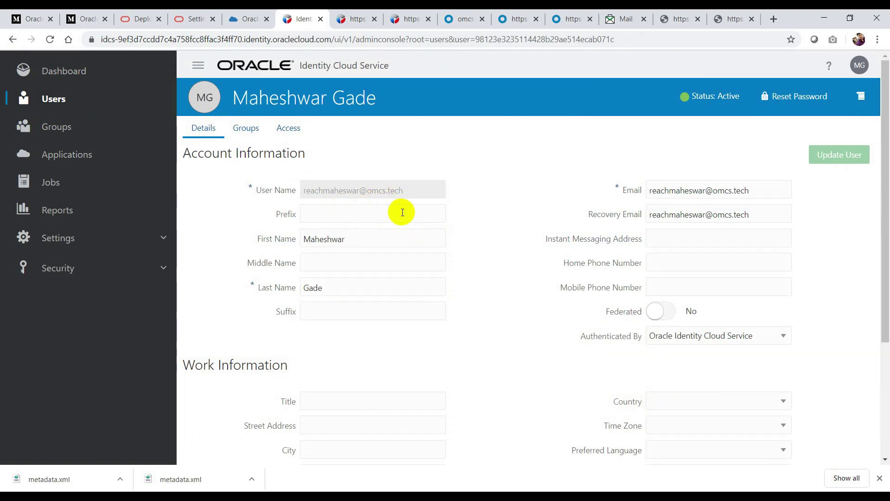
pyautogui.moveTo(411, 190); pyautogui.dragTo(303, 190)
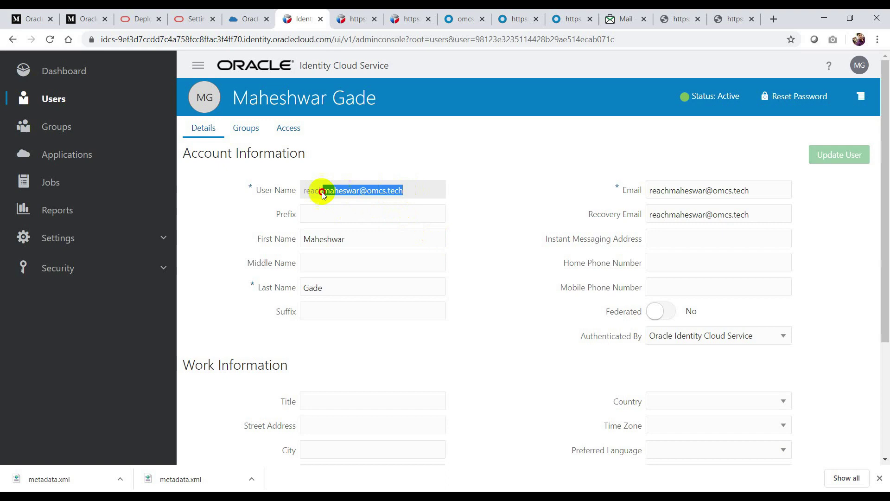
pyautogui.click(411, 188)
pyautogui.moveTo(411, 189); pyautogui.dragTo(304, 189)
pyautogui.click(404, 207)
pyautogui.moveTo(408, 191); pyautogui.dragTo(284, 191)
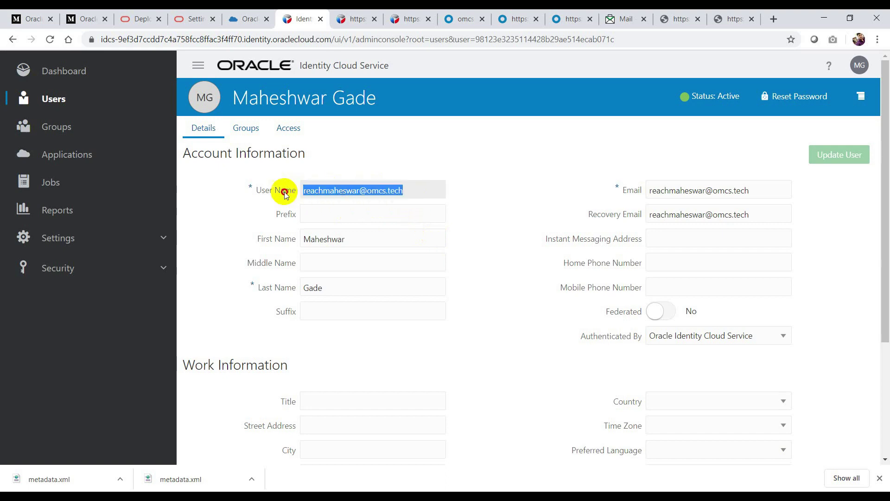
pyautogui.moveTo(759, 191); pyautogui.dragTo(575, 191)
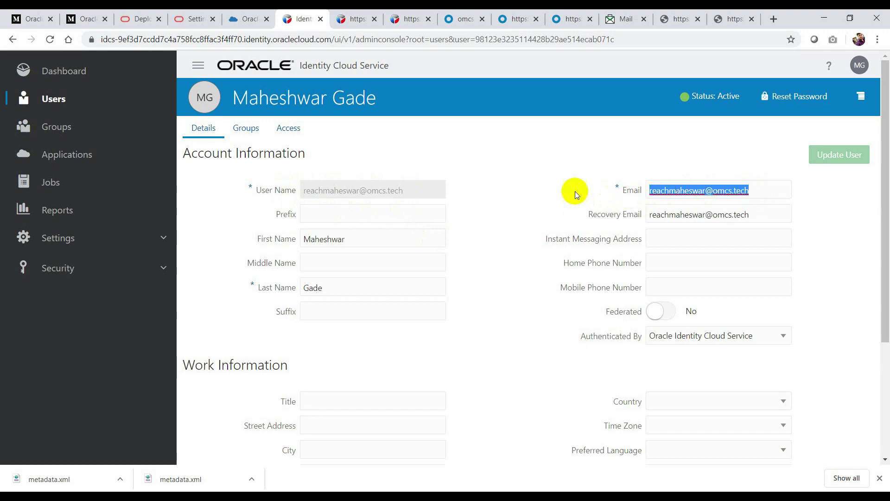
pyautogui.click(551, 192)
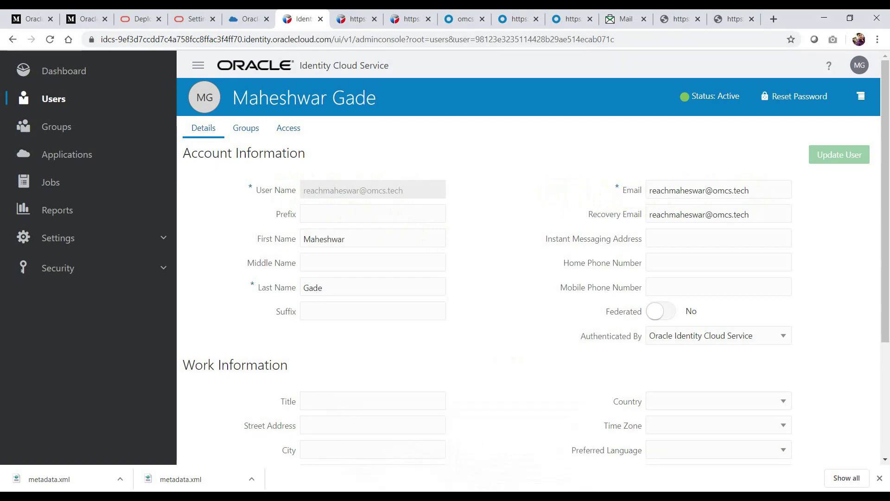
# - Switch to the SQL*Plus terminal, update SYSADMIN's email_address in fnd_user to the omcs.tech user's email, and commit the change
pyautogui.click(465, 472)
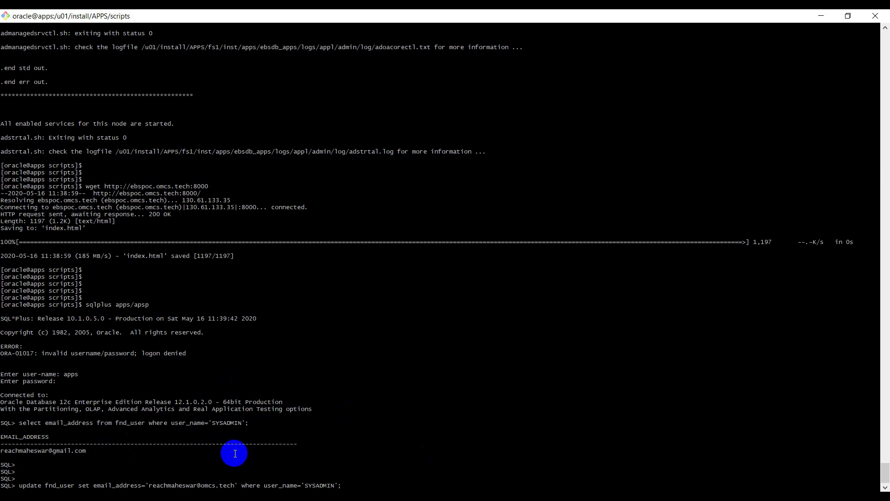
pyautogui.moveTo(227, 485); pyautogui.dragTo(158, 485)
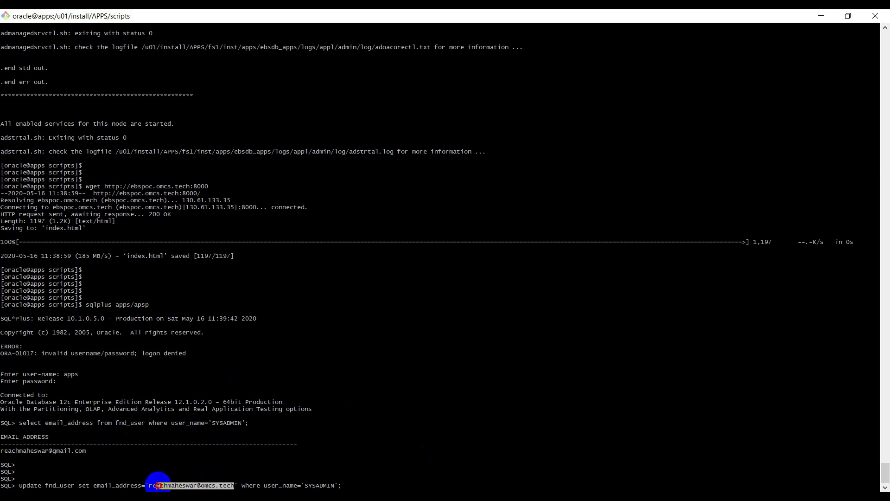
pyautogui.click(195, 468)
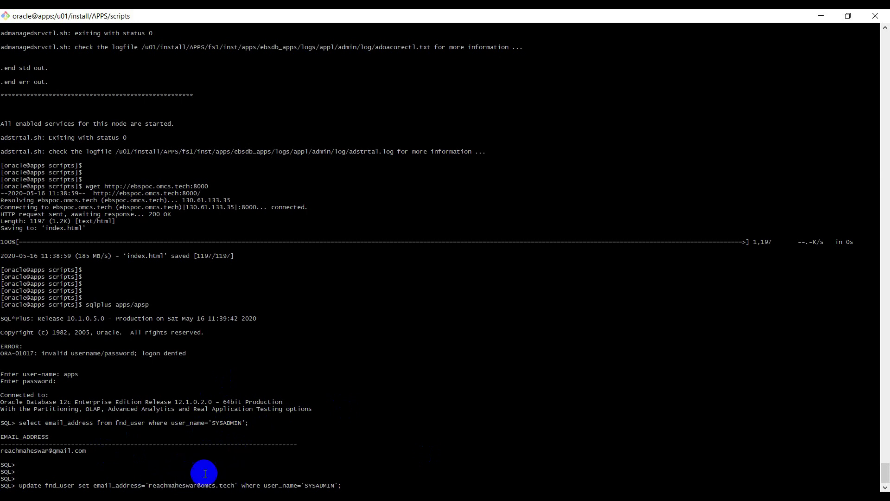
pyautogui.click(316, 485)
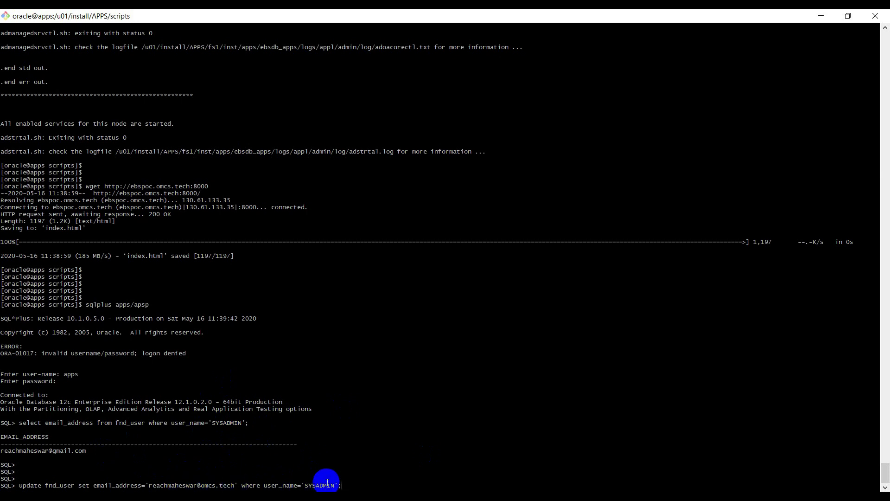
pyautogui.press('Return')
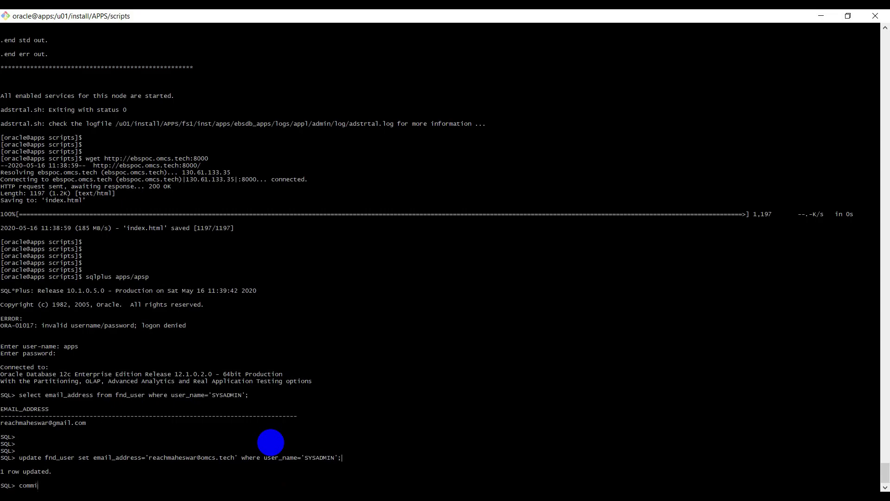
pyautogui.press('Return')
# - Find "bridge." in the Medium article on EBS integration with IDCS and examine the ebs.user.identifier line in the Step 5 bridge.properties listing
pyautogui.hotkey('alt', 'Tab')
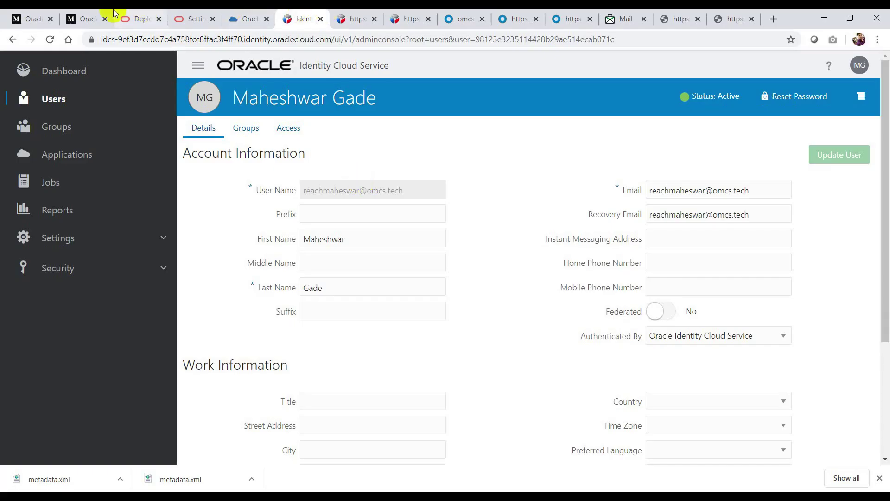
pyautogui.click(36, 15)
pyautogui.click(84, 19)
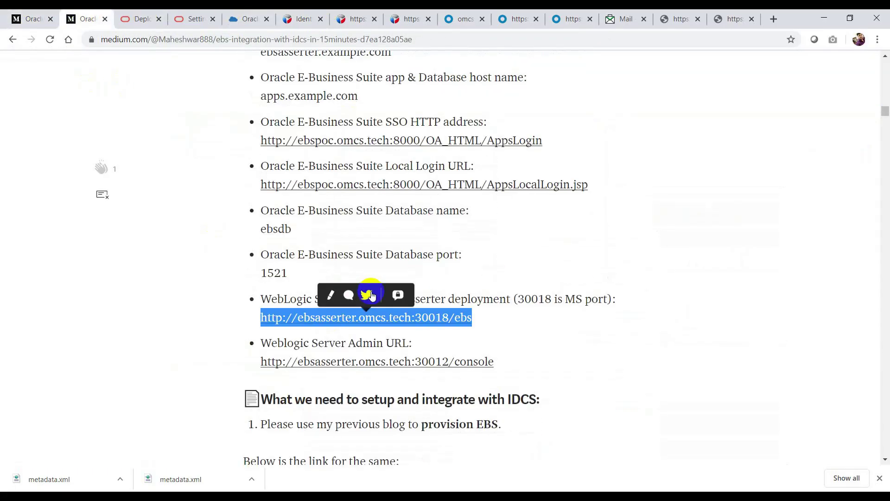
pyautogui.hotkey('ctrl', 'f')
pyautogui.write('bridge.')
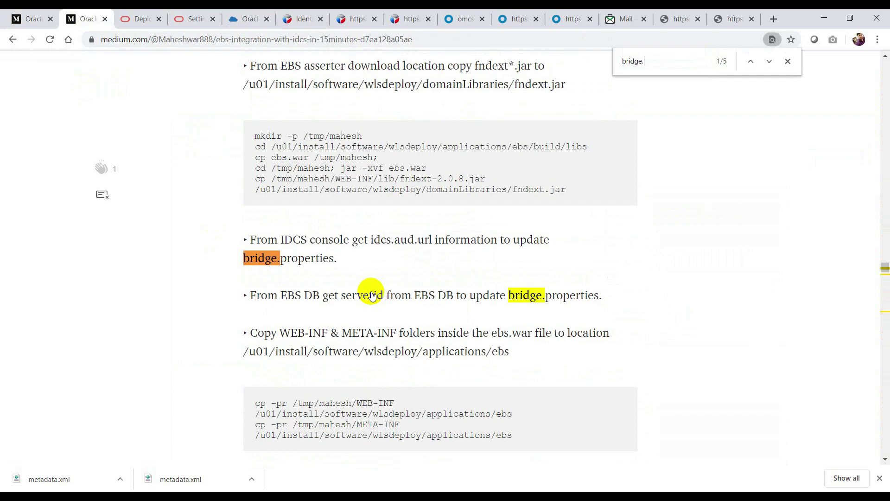
pyautogui.scroll(-7, 391, 334)
pyautogui.scroll(-4, 366, 301)
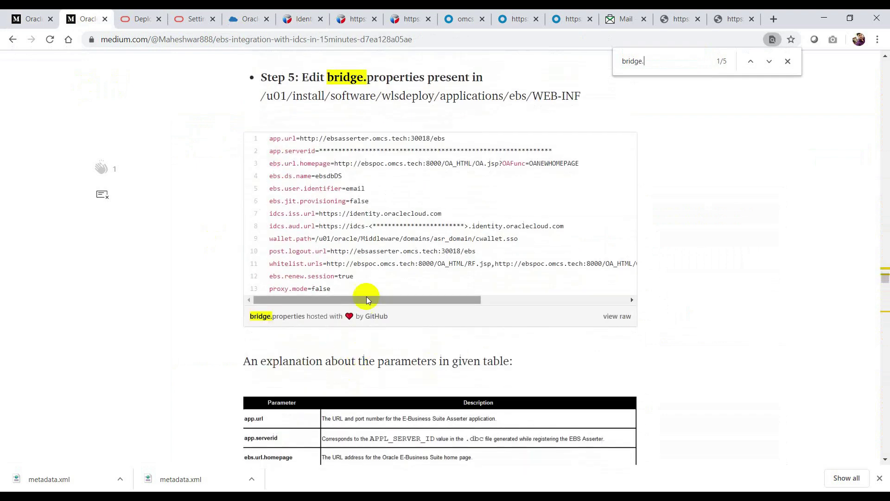
pyautogui.moveTo(277, 188); pyautogui.dragTo(366, 190)
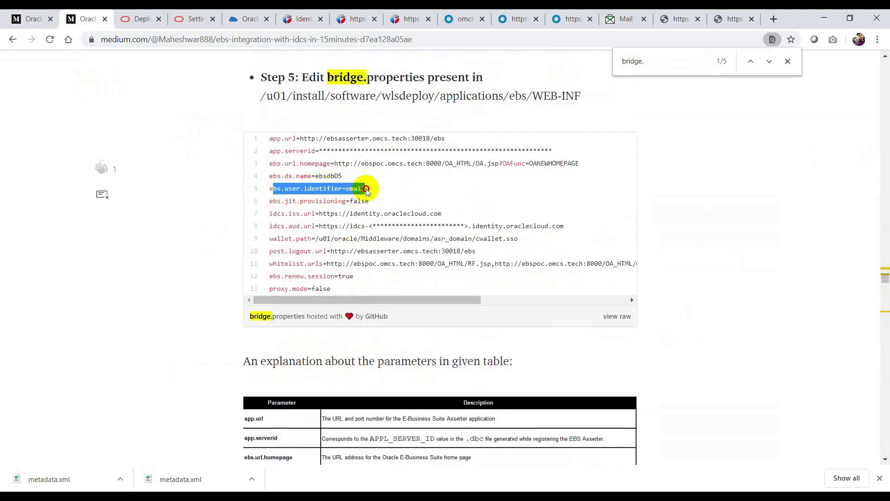
pyautogui.click(374, 191)
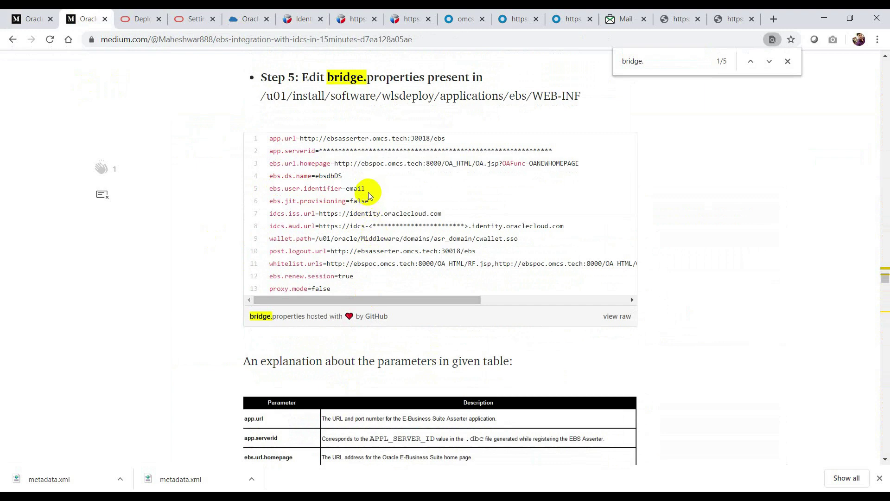
# - Compare the user name and email in the terminal with the article's ebs.user.identifier setting in bridge.properties
pyautogui.hotkey('alt', 'Tab')
pyautogui.doubleClick(320, 430)
pyautogui.click(198, 430)
pyautogui.doubleClick(198, 430)
pyautogui.hotkey('alt', 'Tab')
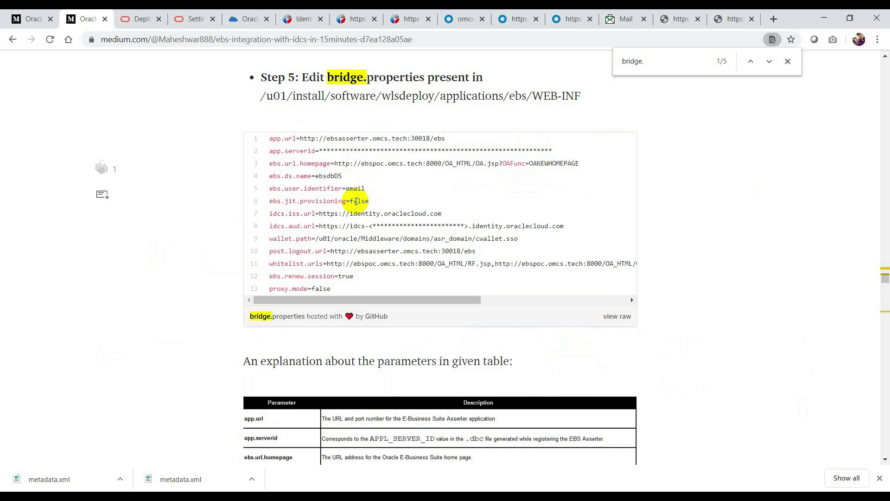
pyautogui.moveTo(269, 188); pyautogui.dragTo(383, 185)
pyautogui.click(308, 183)
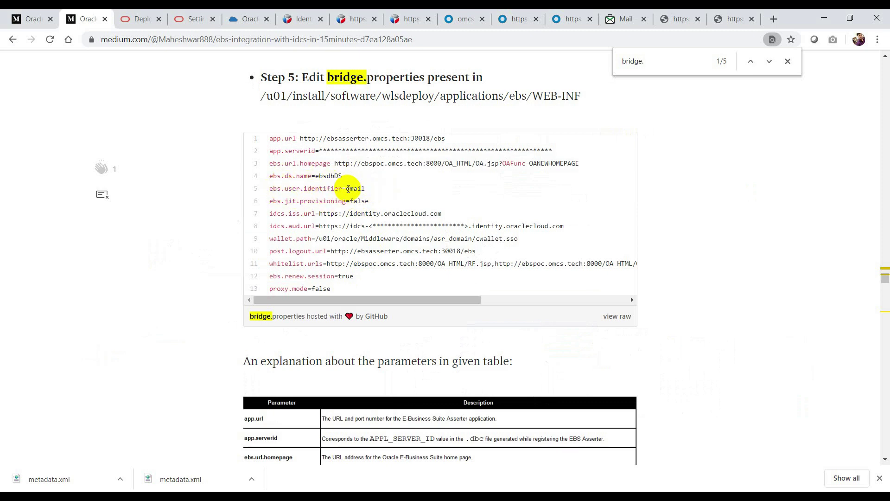
pyautogui.moveTo(348, 189); pyautogui.dragTo(362, 189)
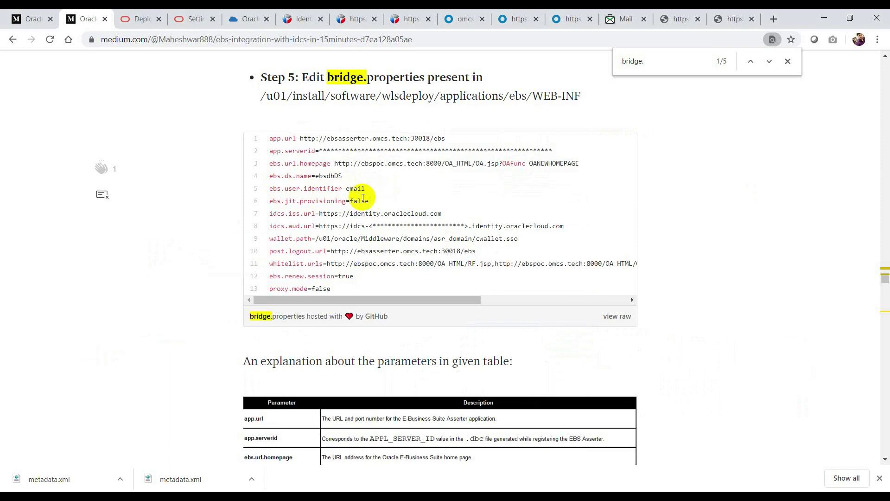
pyautogui.moveTo(263, 188); pyautogui.dragTo(380, 193)
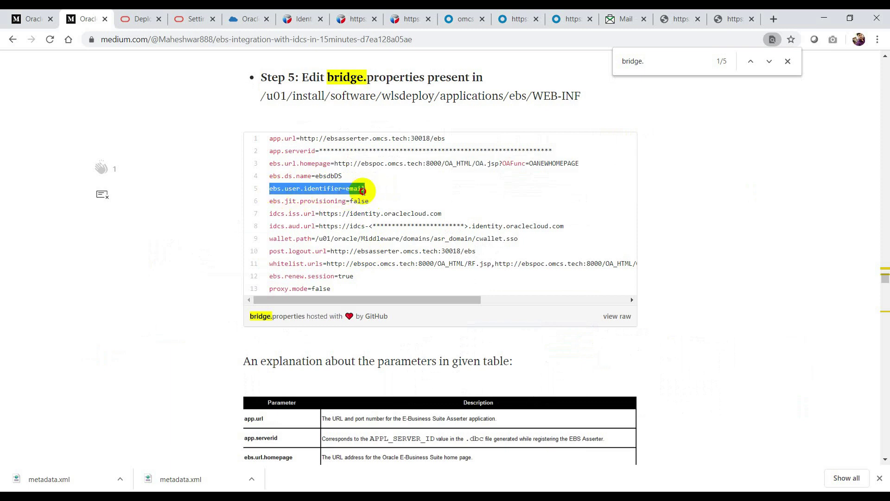
# - Switch to the terminal and examine the email_address value, the SYSADMIN user name and the commit in the fnd_user update
pyautogui.click(360, 199)
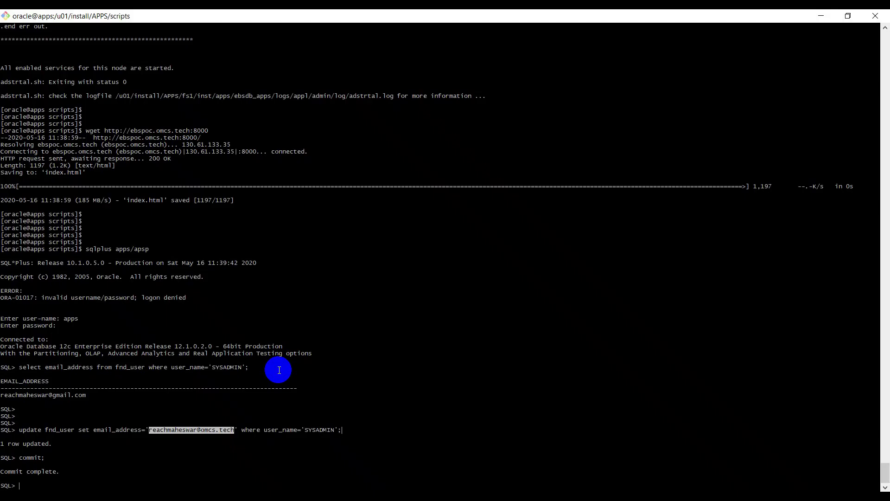
pyautogui.click(144, 447)
pyautogui.moveTo(235, 431); pyautogui.dragTo(147, 432)
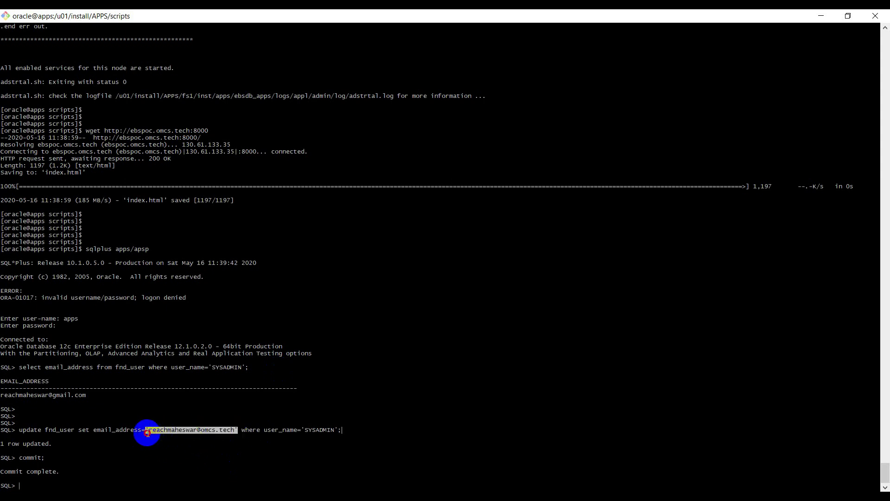
pyautogui.click(184, 466)
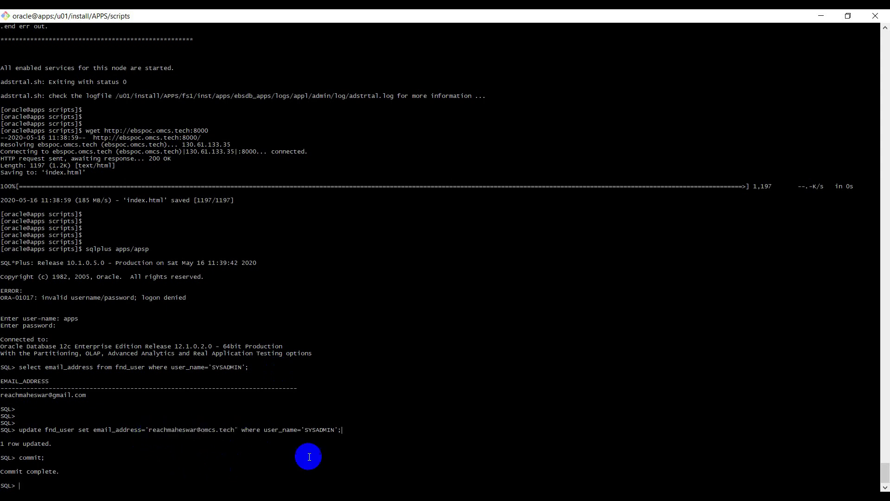
pyautogui.doubleClick(319, 430)
pyautogui.click(278, 442)
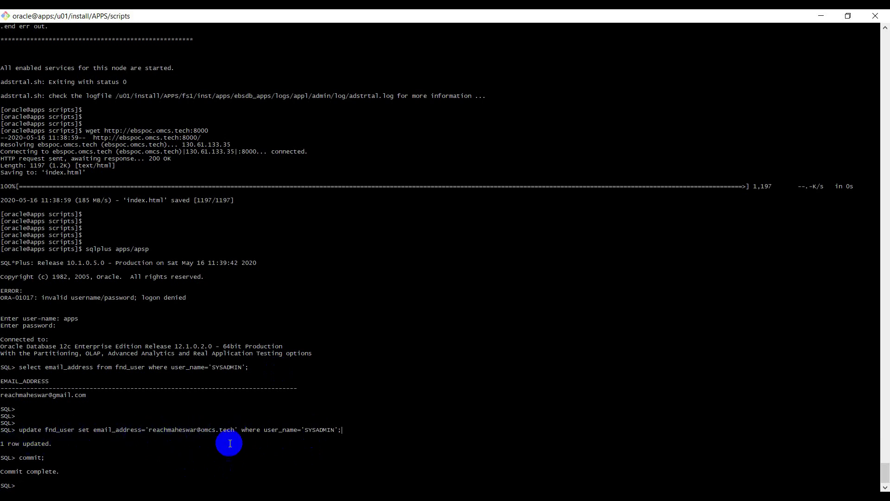
pyautogui.moveTo(1, 429); pyautogui.dragTo(74, 467)
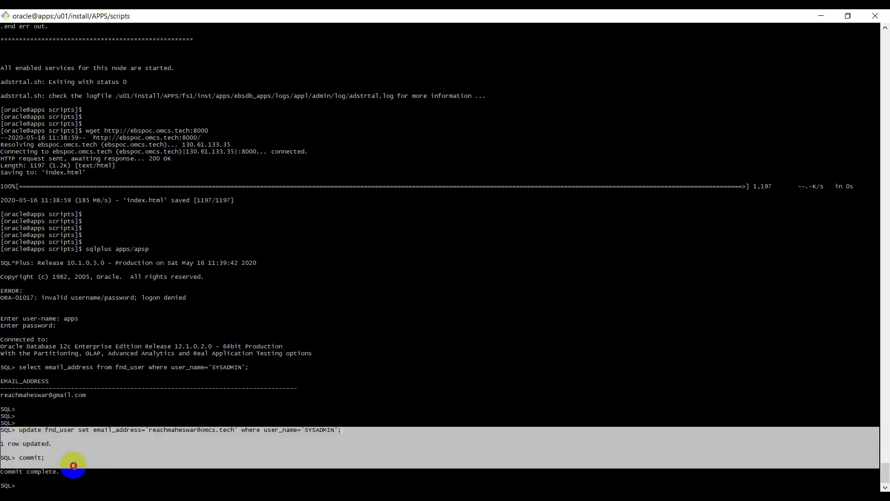
pyautogui.click(88, 453)
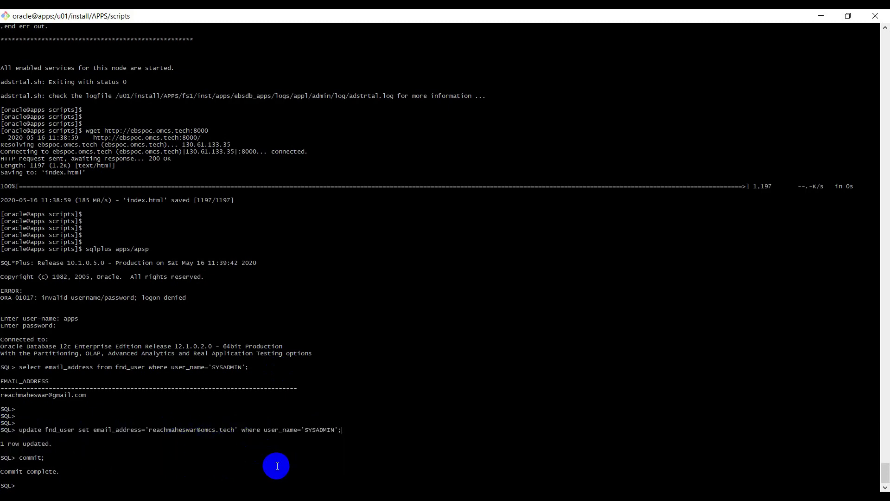
# - Switch to Firefox and open a new private window for a clean sign-on test
pyautogui.hotkey('alt', 'Tab')
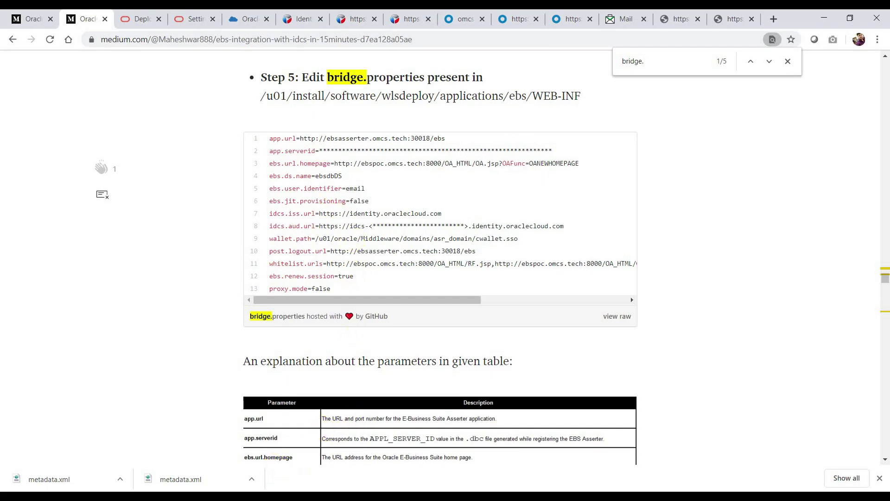
pyautogui.hotkey('alt', 'Tab')
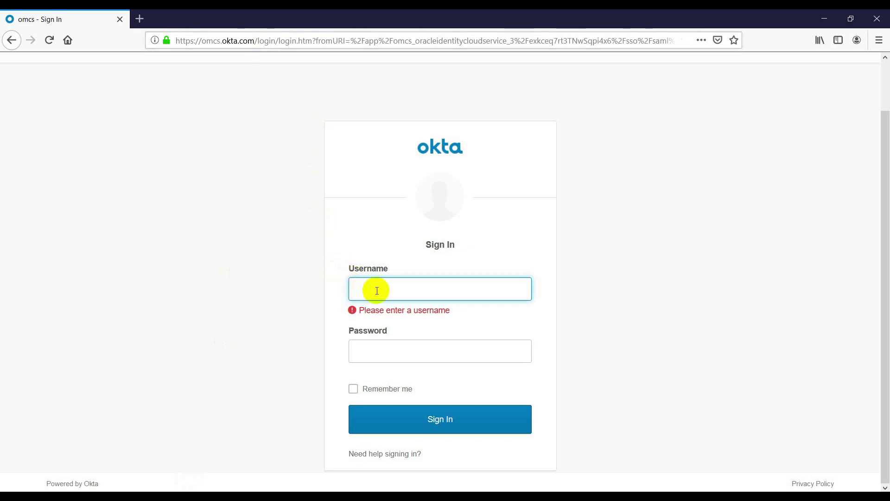
pyautogui.click(308, 41)
pyautogui.write('a')
pyautogui.press('BackSpace')
pyautogui.press('BackSpace')
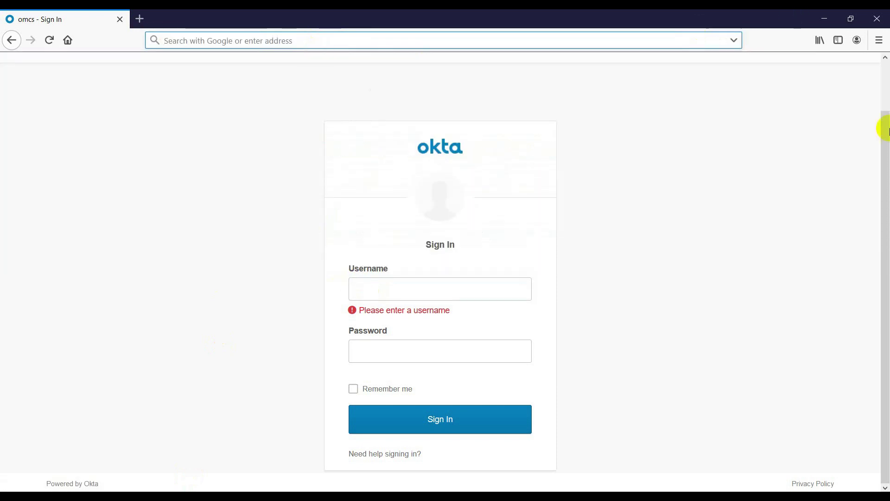
pyautogui.click(879, 40)
pyautogui.click(787, 121)
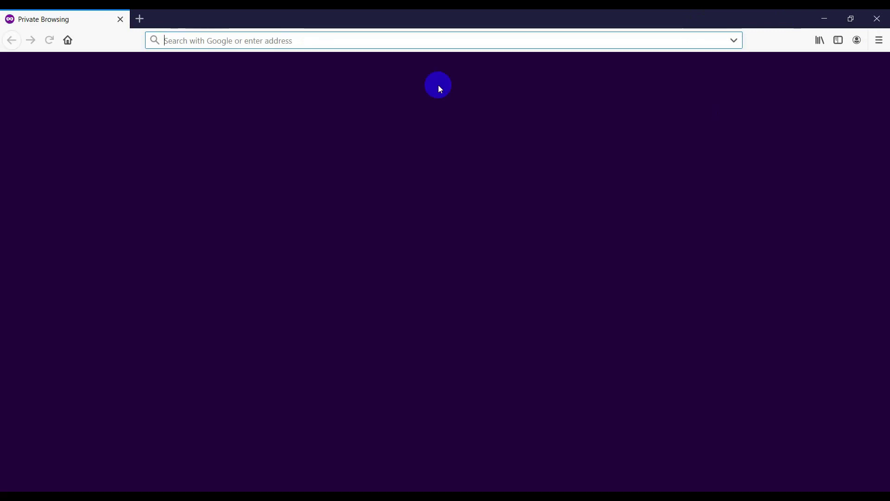
pyautogui.write('http://')
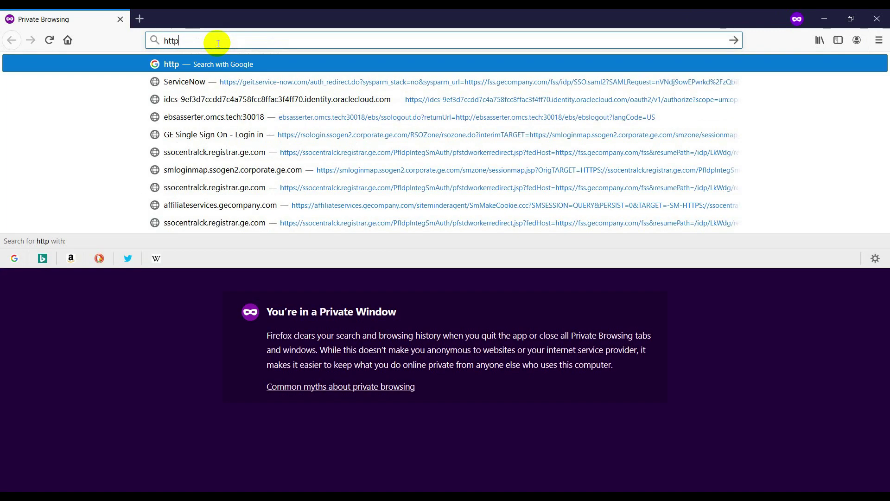
pyautogui.write('ebspoc.omcs.tech:8000/')
pyautogui.press('Return')
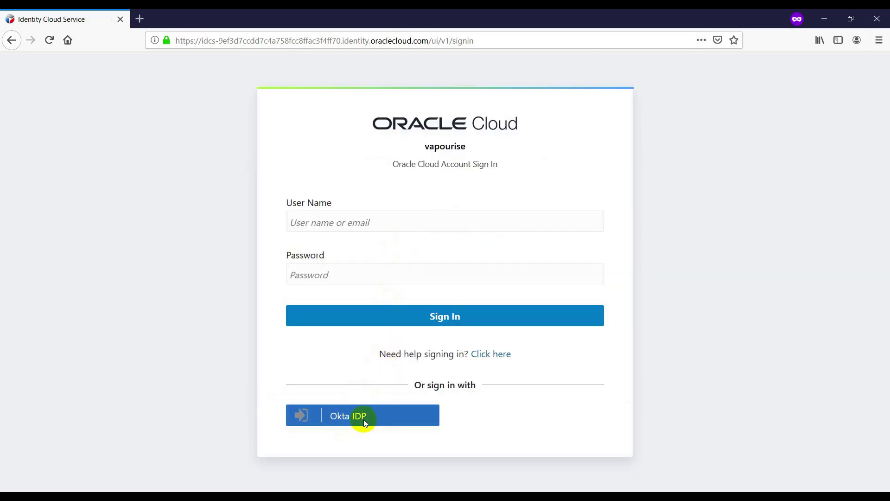
pyautogui.click(363, 420)
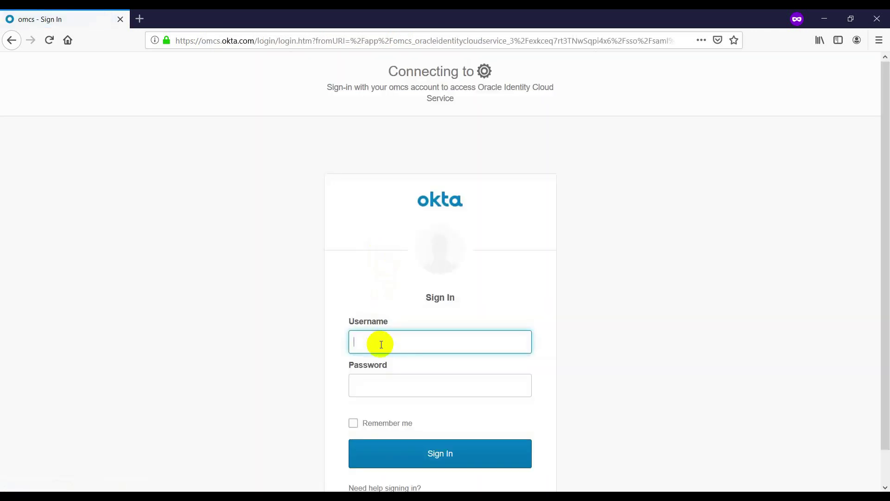
# - Sign in to Okta with the omcs.tech user's email as username and the account password, retyping the password before submitting
pyautogui.scroll(-1, 378, 331)
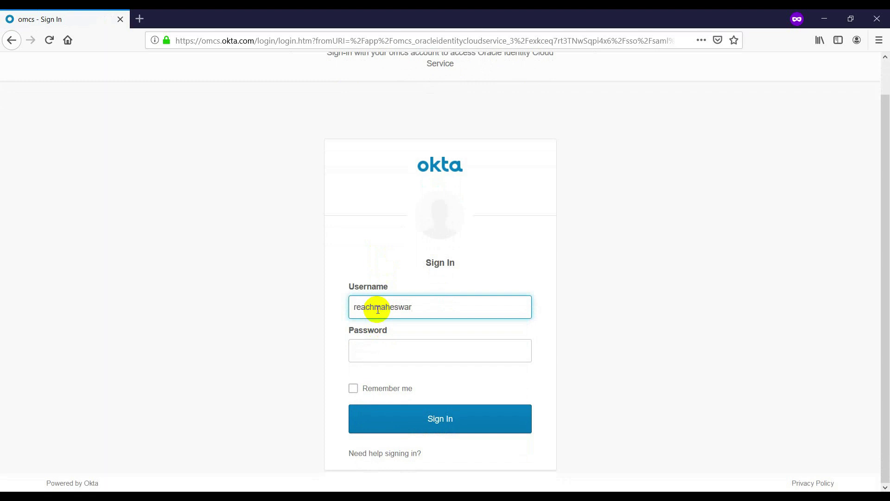
pyautogui.write('h')
pyautogui.press('Tab')
pyautogui.write('*****')
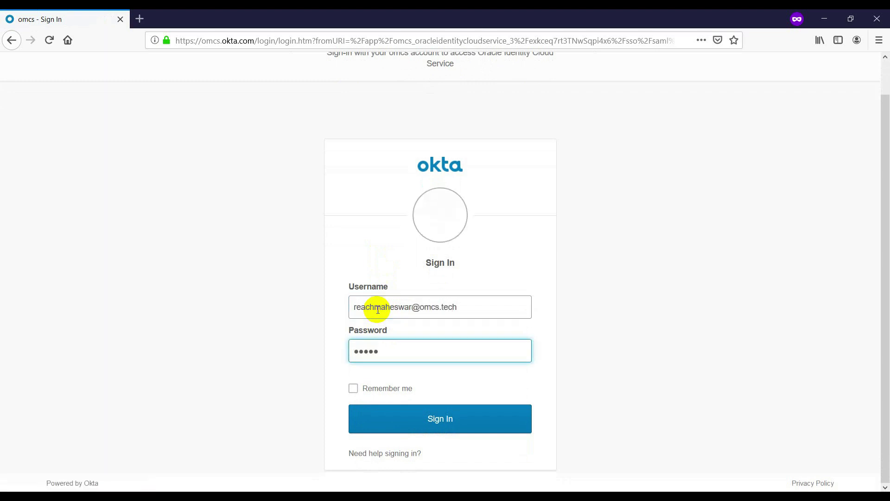
pyautogui.write('**')
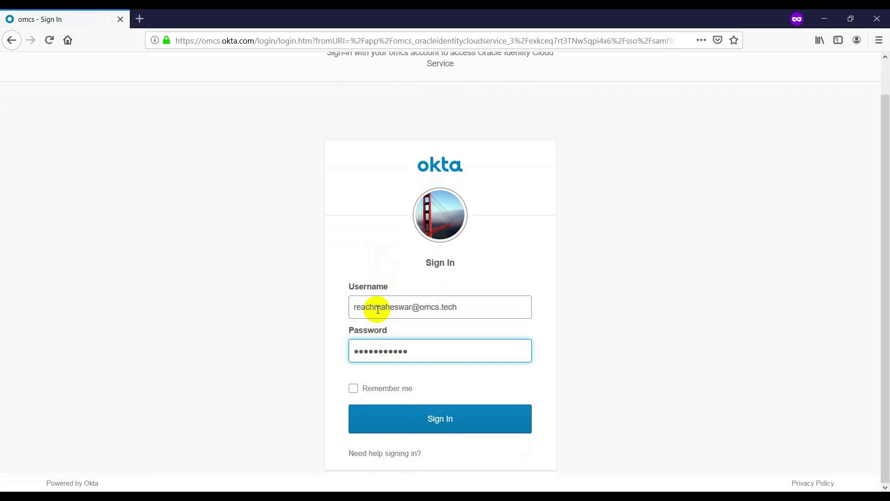
pyautogui.press('BackSpace')
pyautogui.press('BackSpace')
pyautogui.press('BackSpace')
pyautogui.press('BackSpace')
pyautogui.press('BackSpace')
pyautogui.press('BackSpace')
pyautogui.press('BackSpace')
pyautogui.press('BackSpace')
pyautogui.press('BackSpace')
pyautogui.click(435, 426)
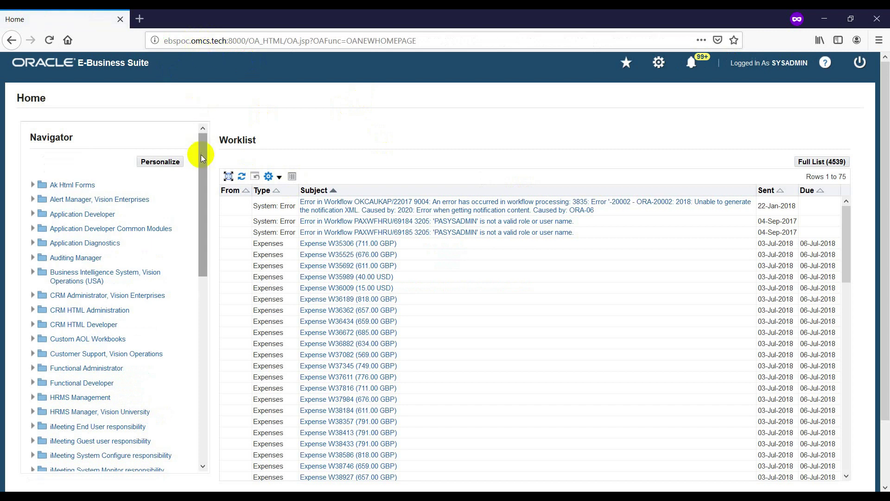
# - Browse the responsibilities in the E-Business Suite Navigator, and check the SYSADMIN user name in the terminal's update statement
pyautogui.moveTo(204, 150); pyautogui.dragTo(193, 342)
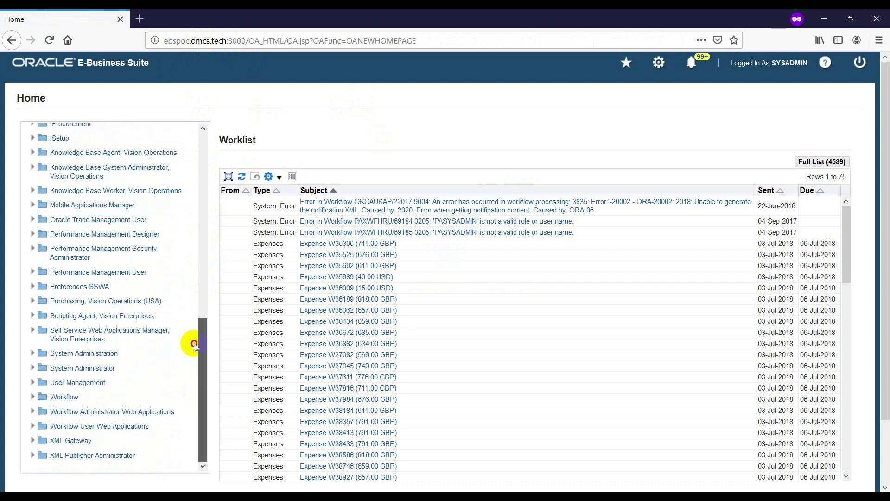
pyautogui.hotkey('alt', 'Tab')
pyautogui.hotkey('alt', 'Tab')
pyautogui.hotkey('alt', 'Tab')
pyautogui.hotkey('alt', 'Tab')
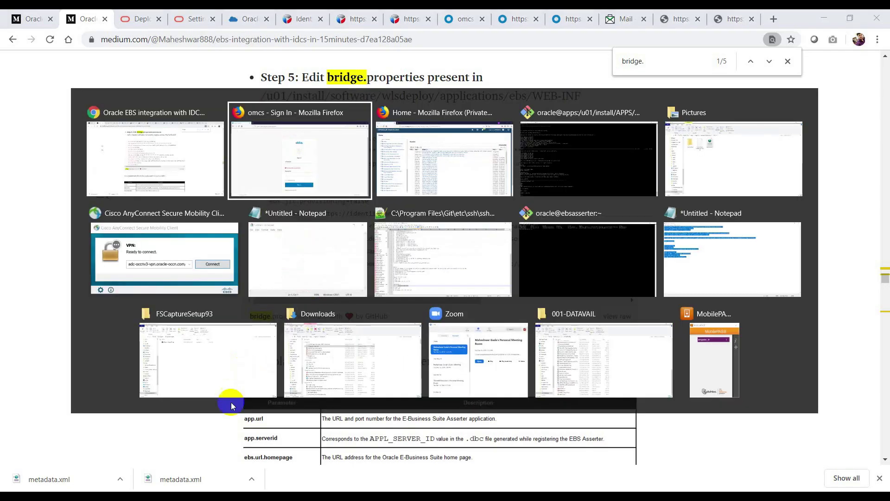
pyautogui.hotkey('alt', 'Tab')
pyautogui.hotkey('alt', 'Tab')
pyautogui.hotkey('alt', 'Tab')
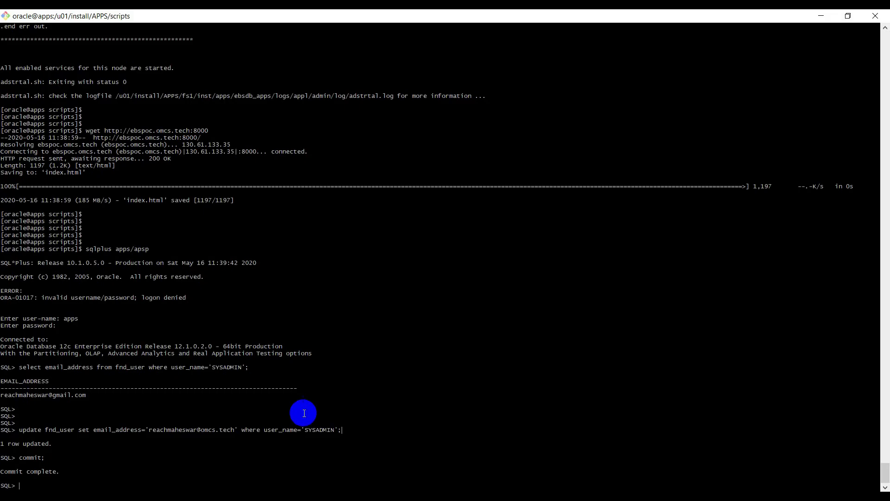
pyautogui.doubleClick(332, 431)
# - Glance at the article's bridge.properties listing and return to the E-Business Suite home page in the private Firefox window
pyautogui.hotkey('alt', 'Tab')
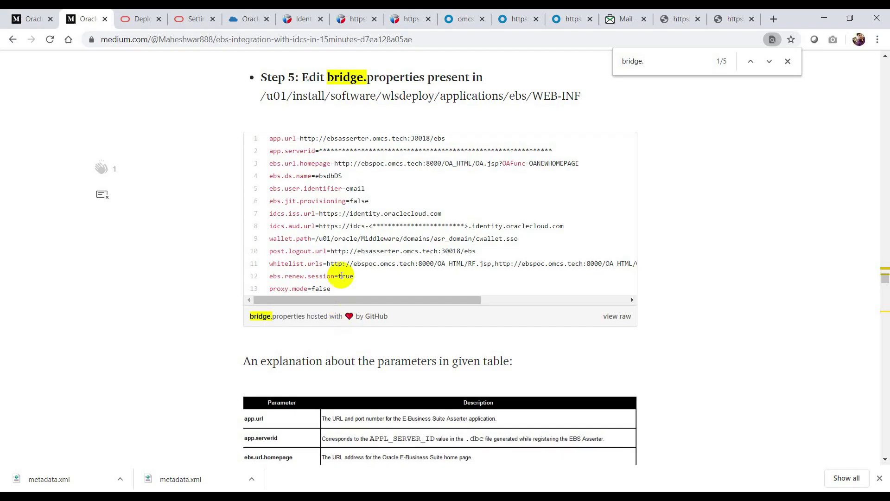
pyautogui.hotkey('alt', 'Tab')
pyautogui.hotkey('alt', 'Tab')
pyautogui.hotkey('alt', 'Tab')
pyautogui.hotkey('alt', 'Tab')
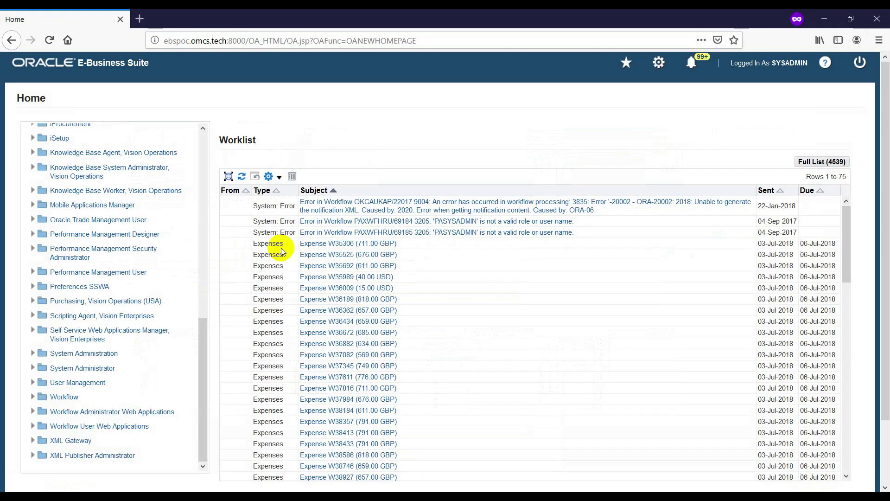